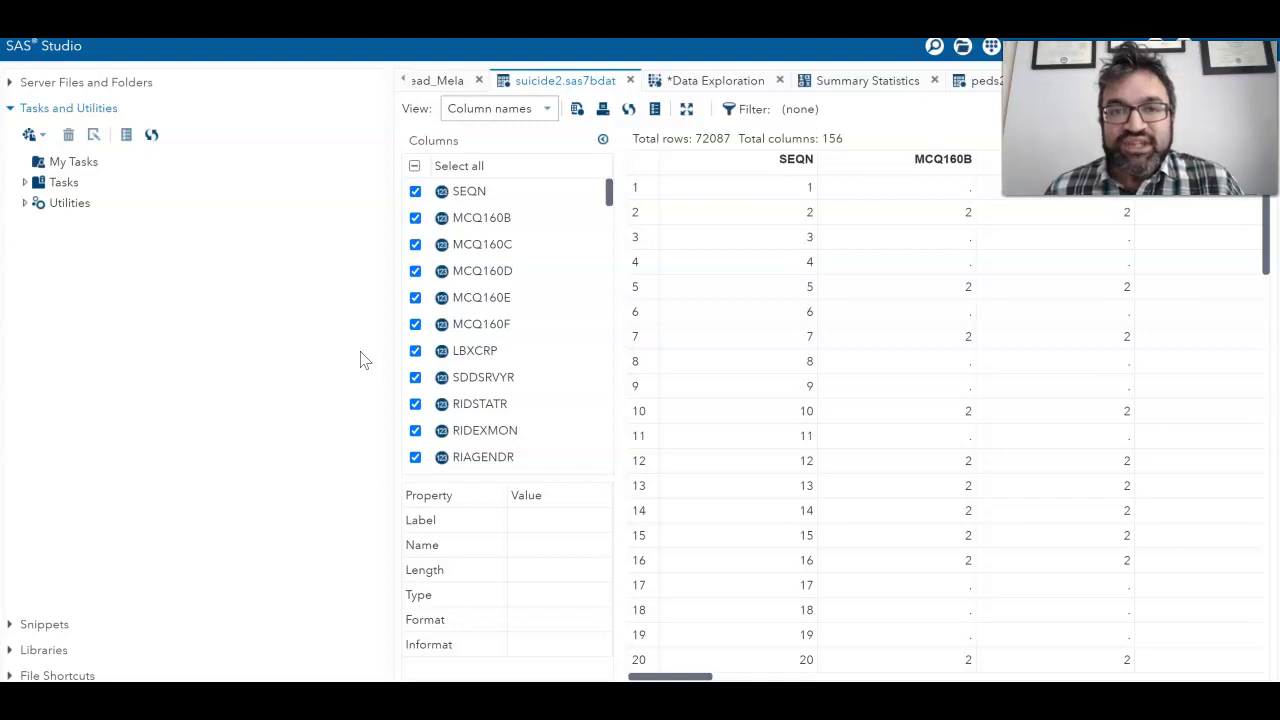
# Step: Expand the Tasks tree and its Data category, listing Characterize Data and Filter Data
pyautogui.click(178, 316)
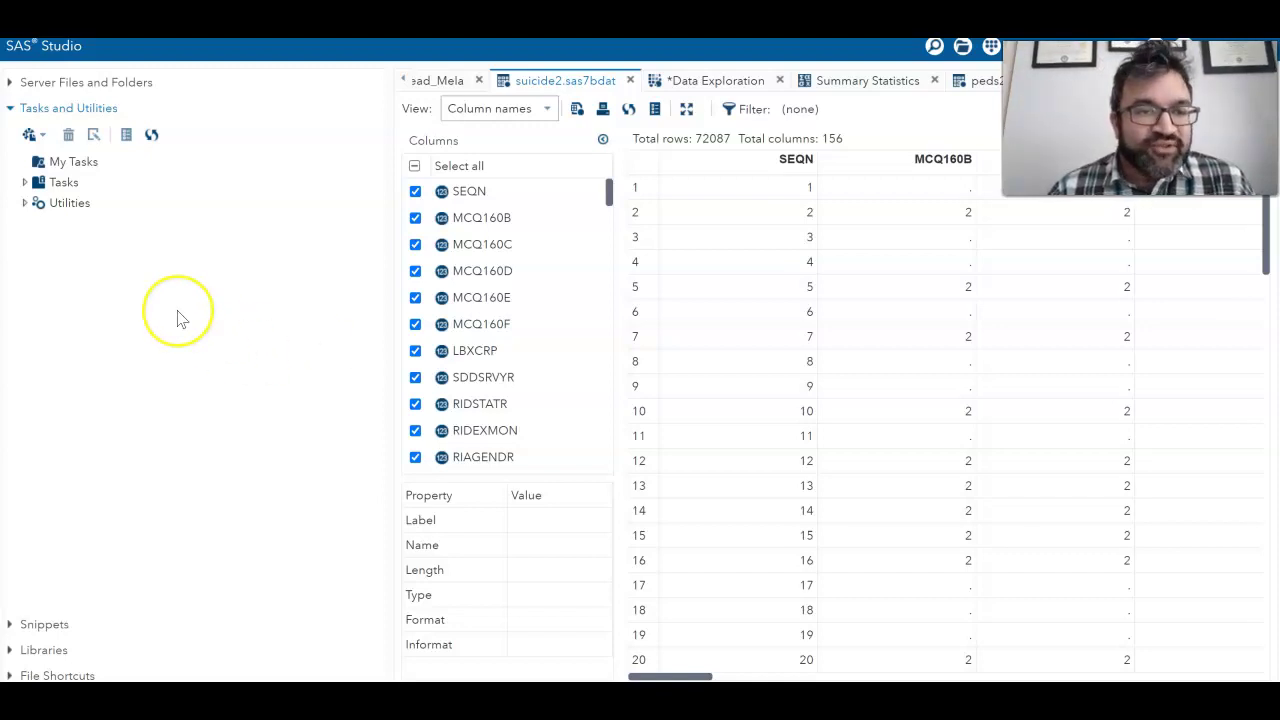
pyautogui.click(86, 189)
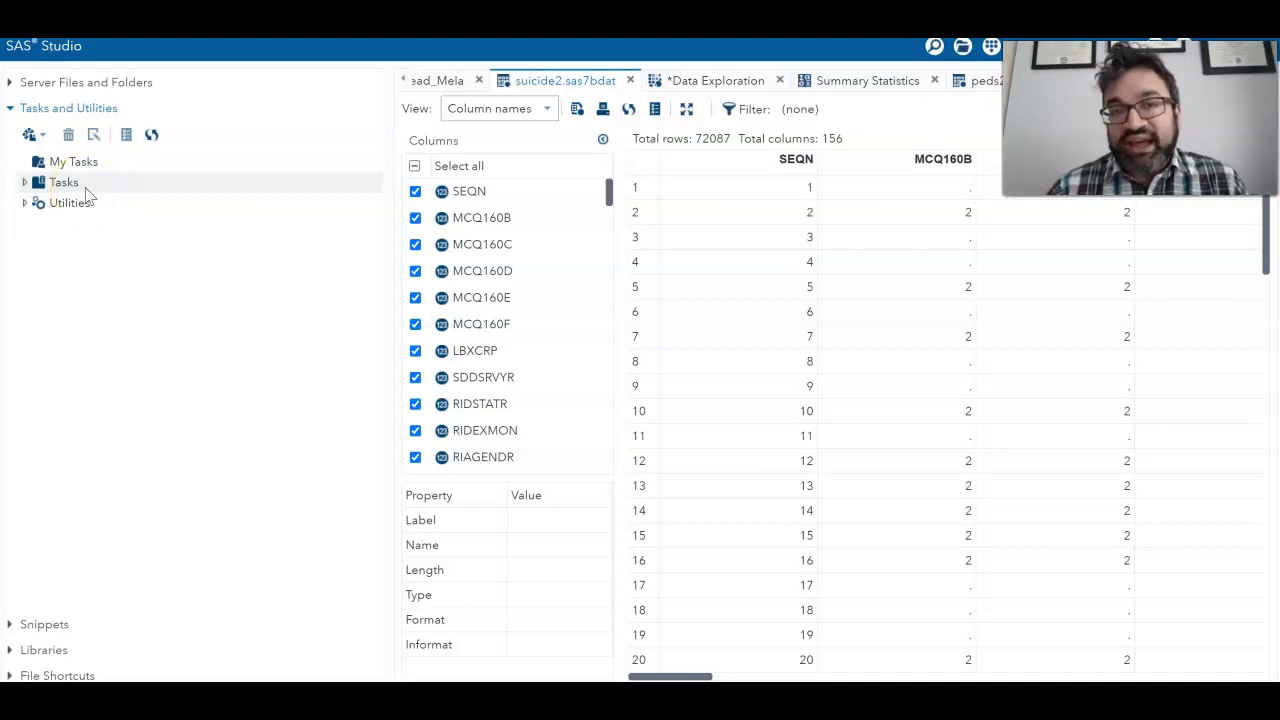
pyautogui.click(88, 190)
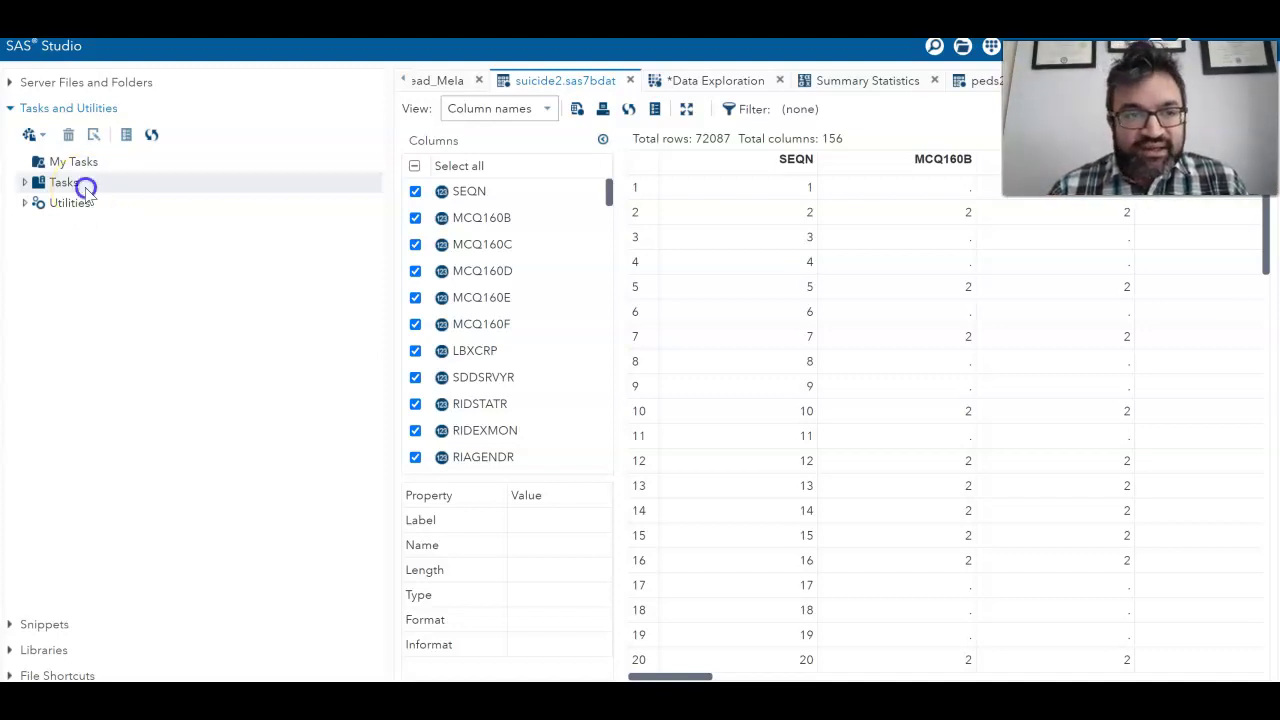
pyautogui.click(98, 193)
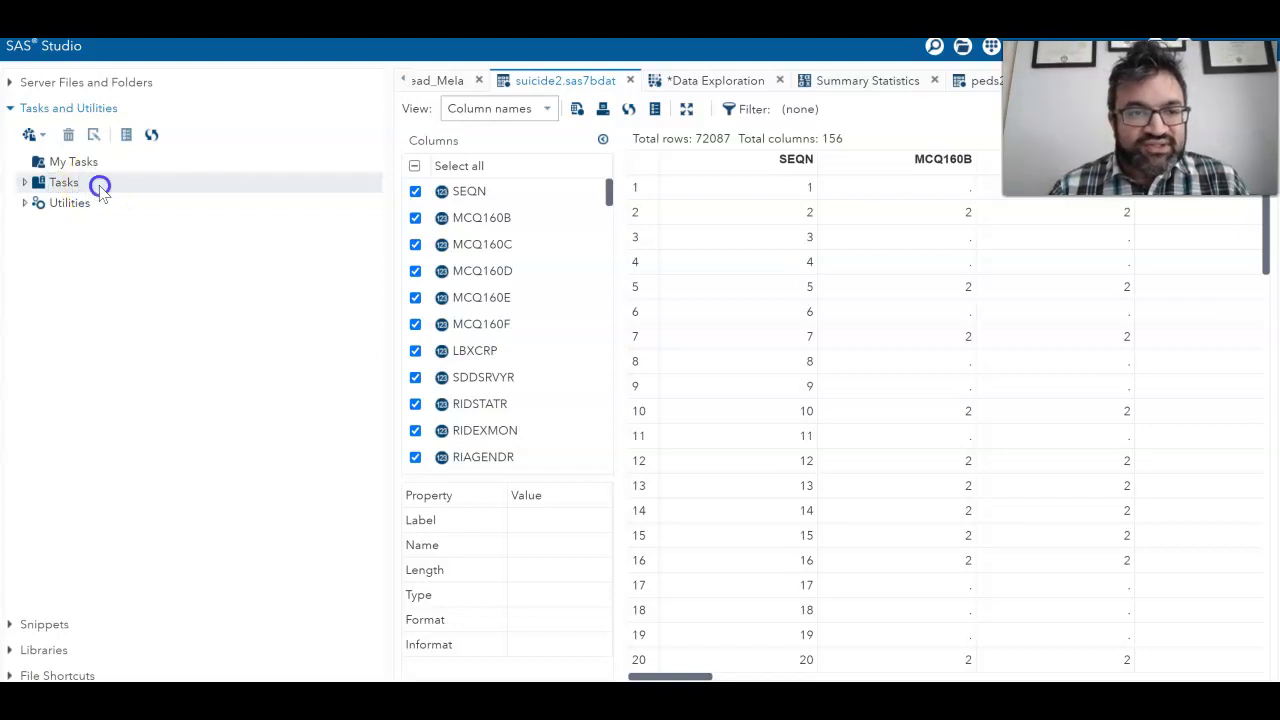
pyautogui.click(24, 184)
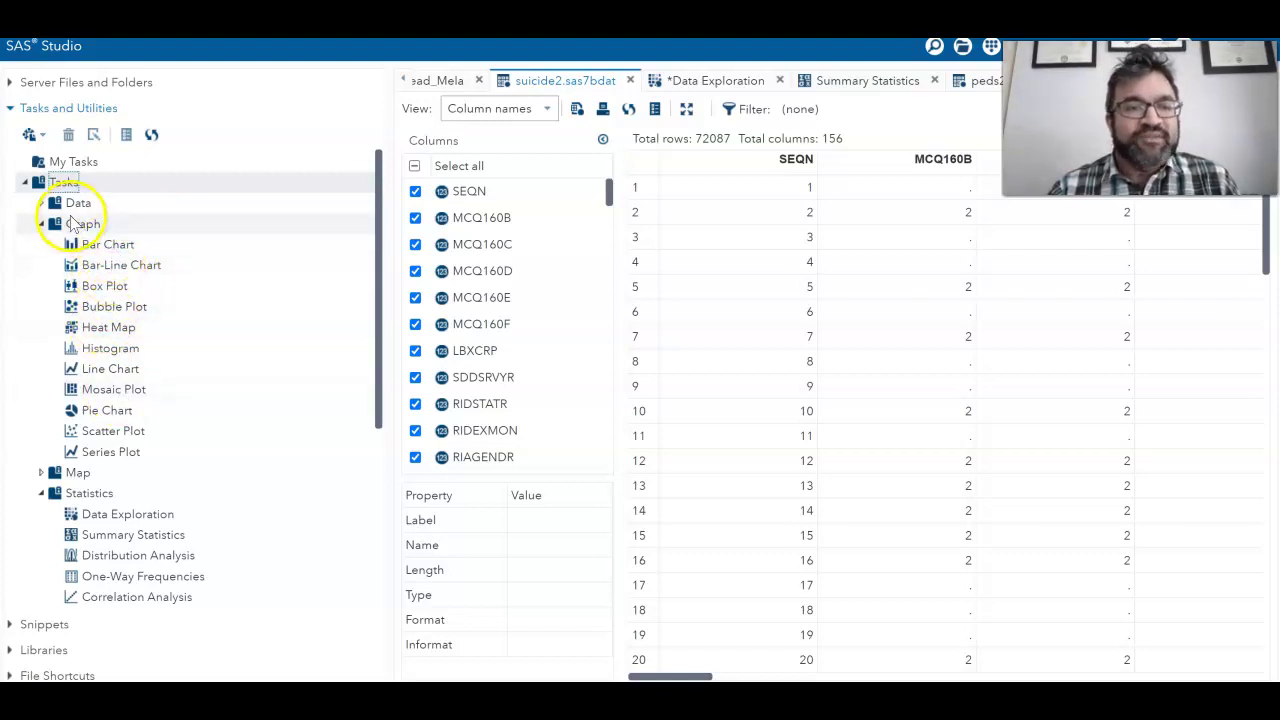
pyautogui.click(41, 203)
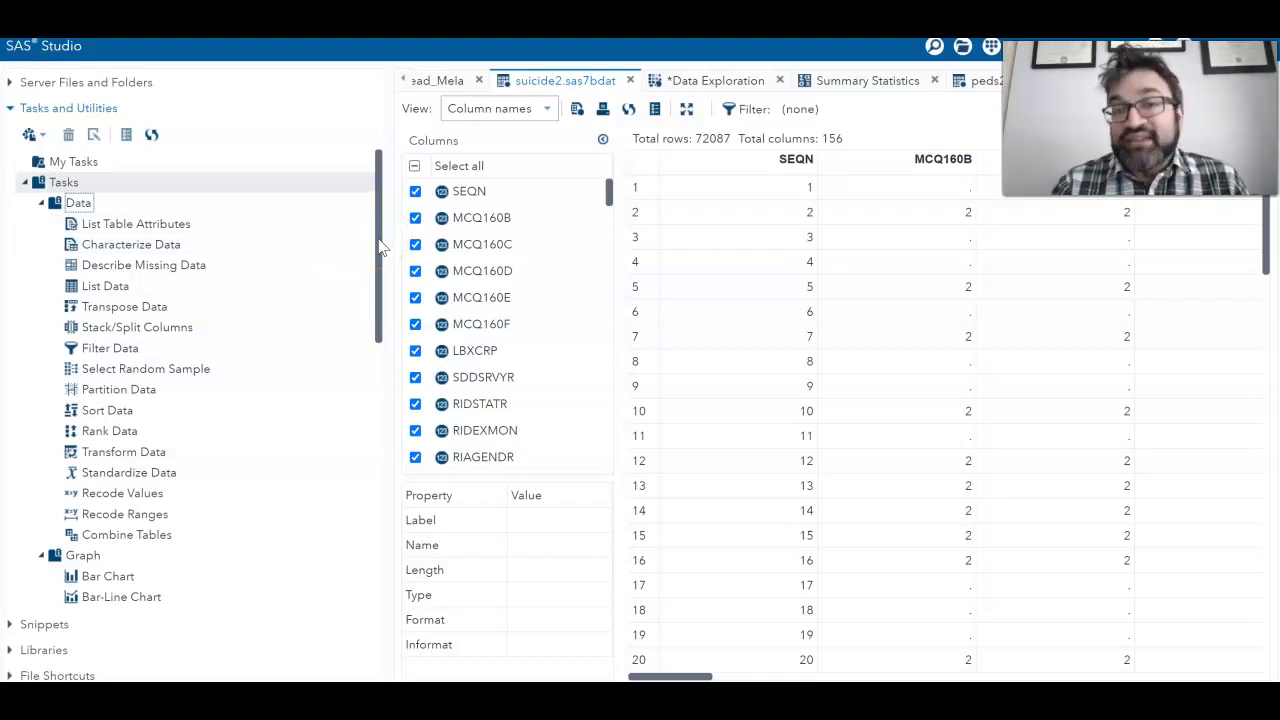
pyautogui.moveTo(380, 247); pyautogui.dragTo(371, 276)
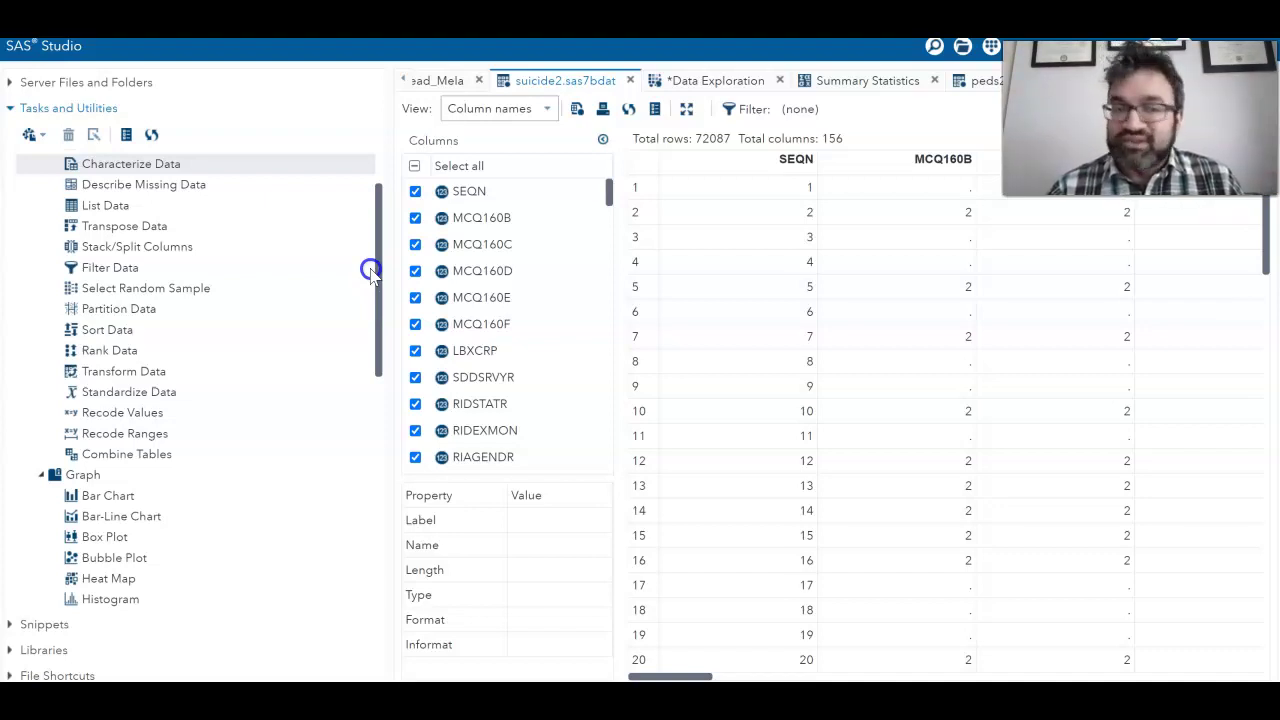
pyautogui.scroll(-2, 370, 270)
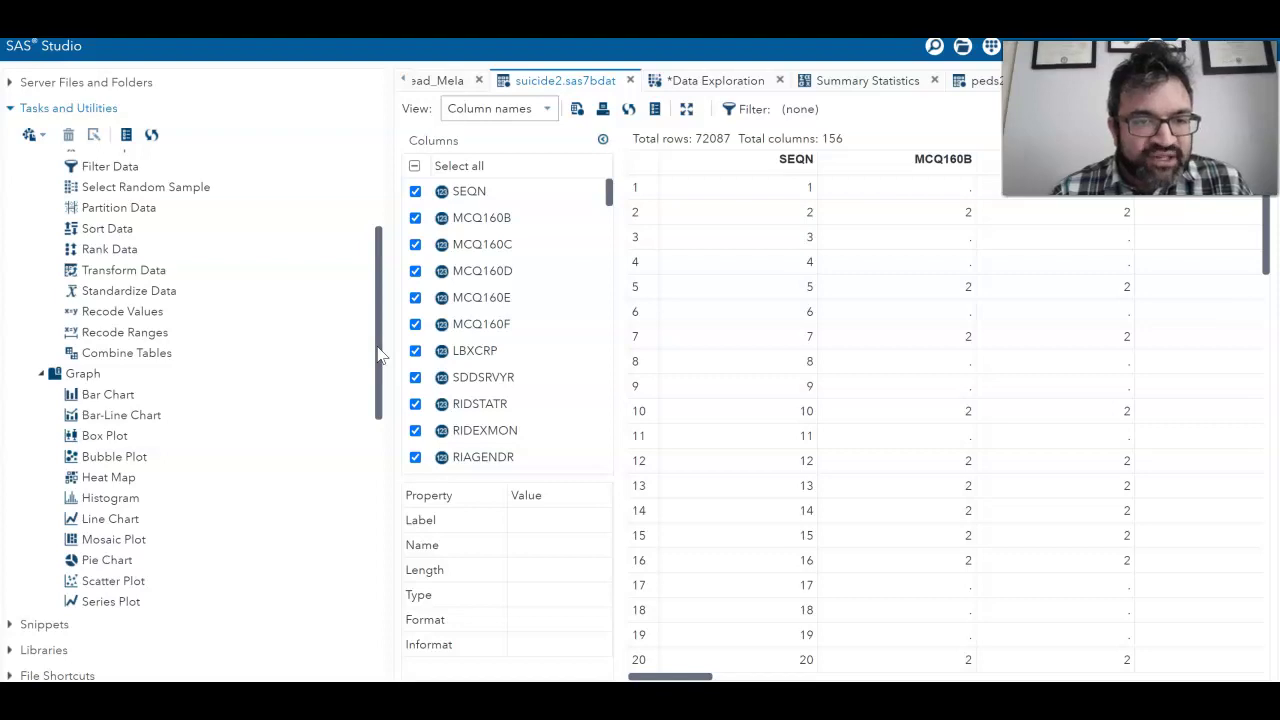
pyautogui.moveTo(380, 355); pyautogui.dragTo(366, 440)
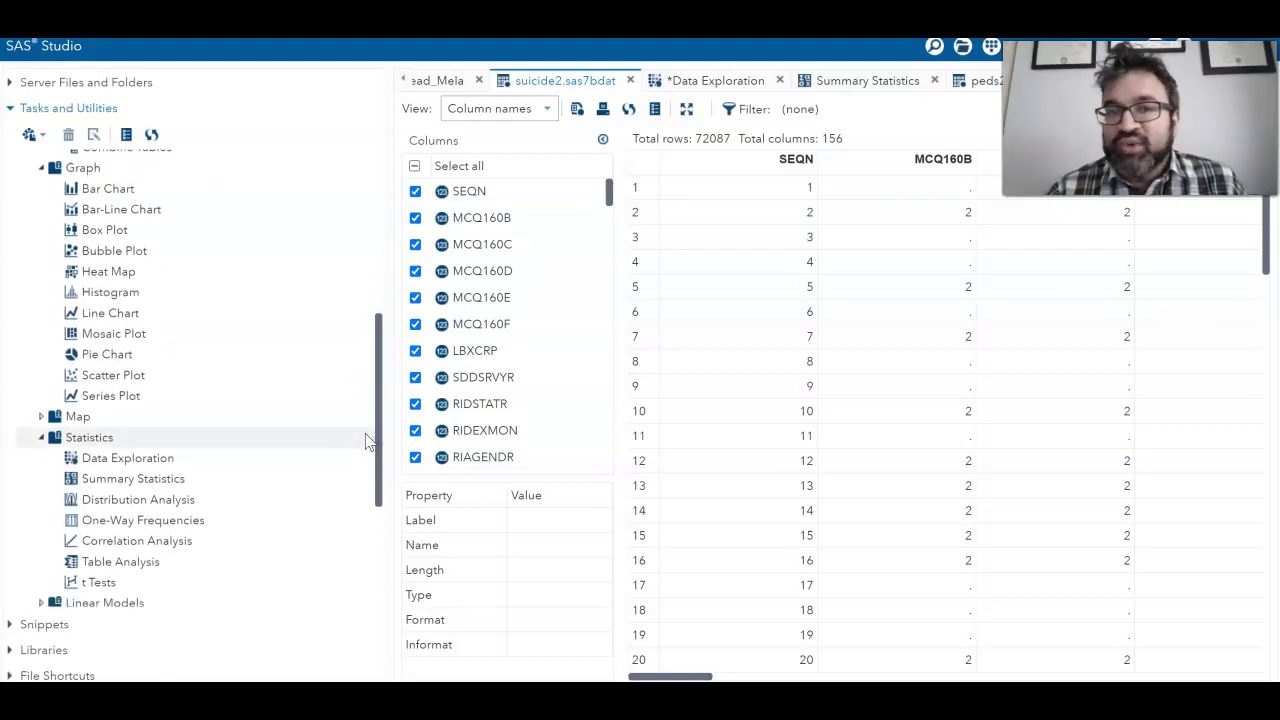
# Step: Start a new Data Exploration task on _TEMP7.SUICIDE2 from the Statistics tasks
pyautogui.doubleClick(201, 465)
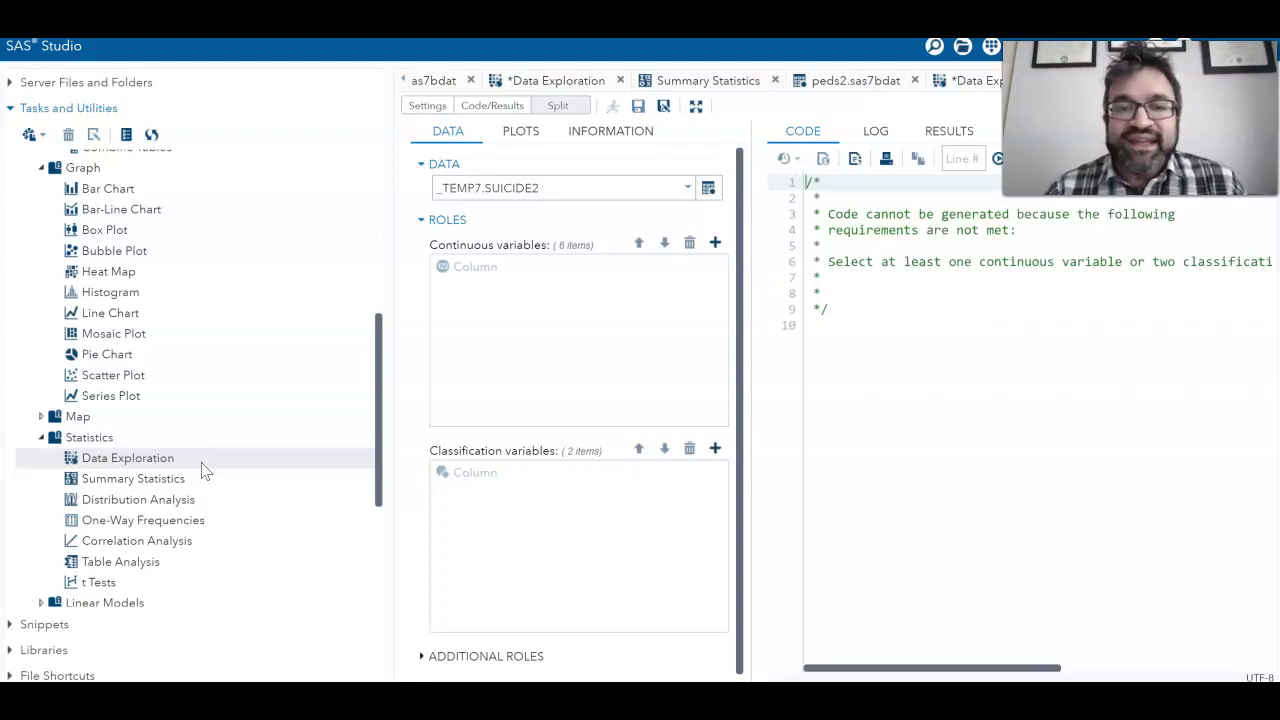
pyautogui.click(600, 232)
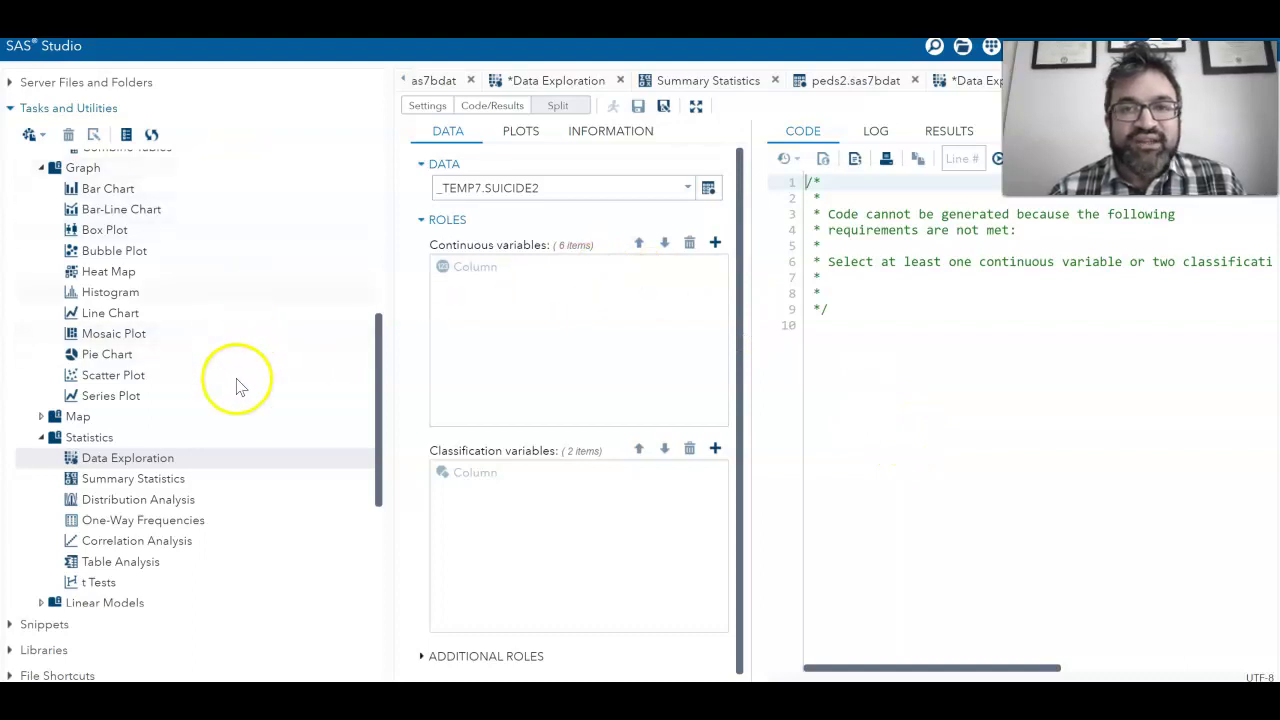
pyautogui.click(183, 457)
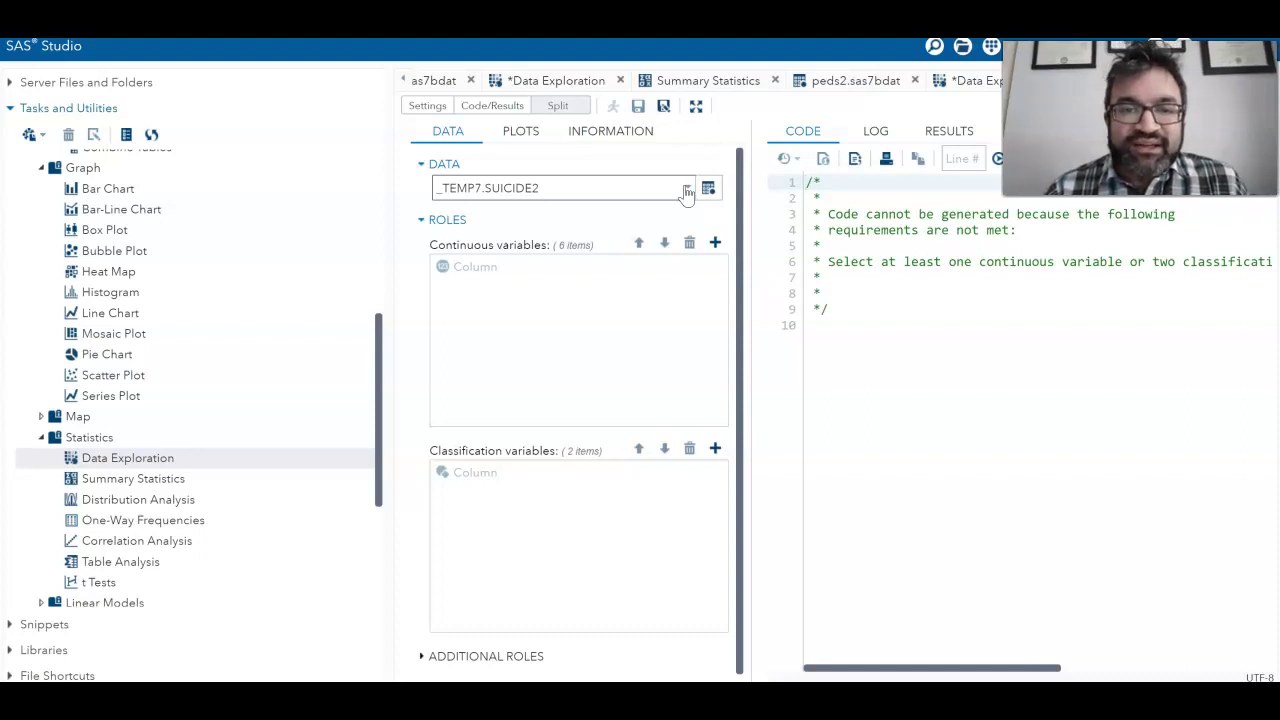
pyautogui.click(688, 193)
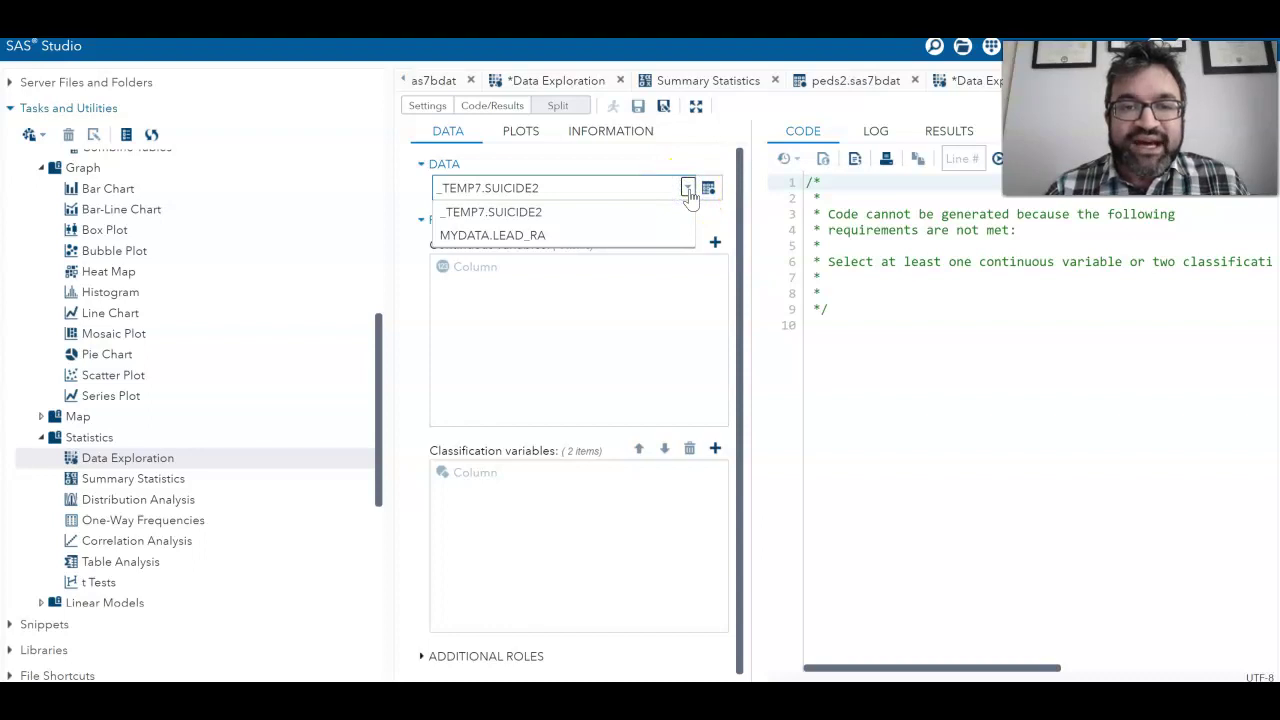
pyautogui.click(708, 188)
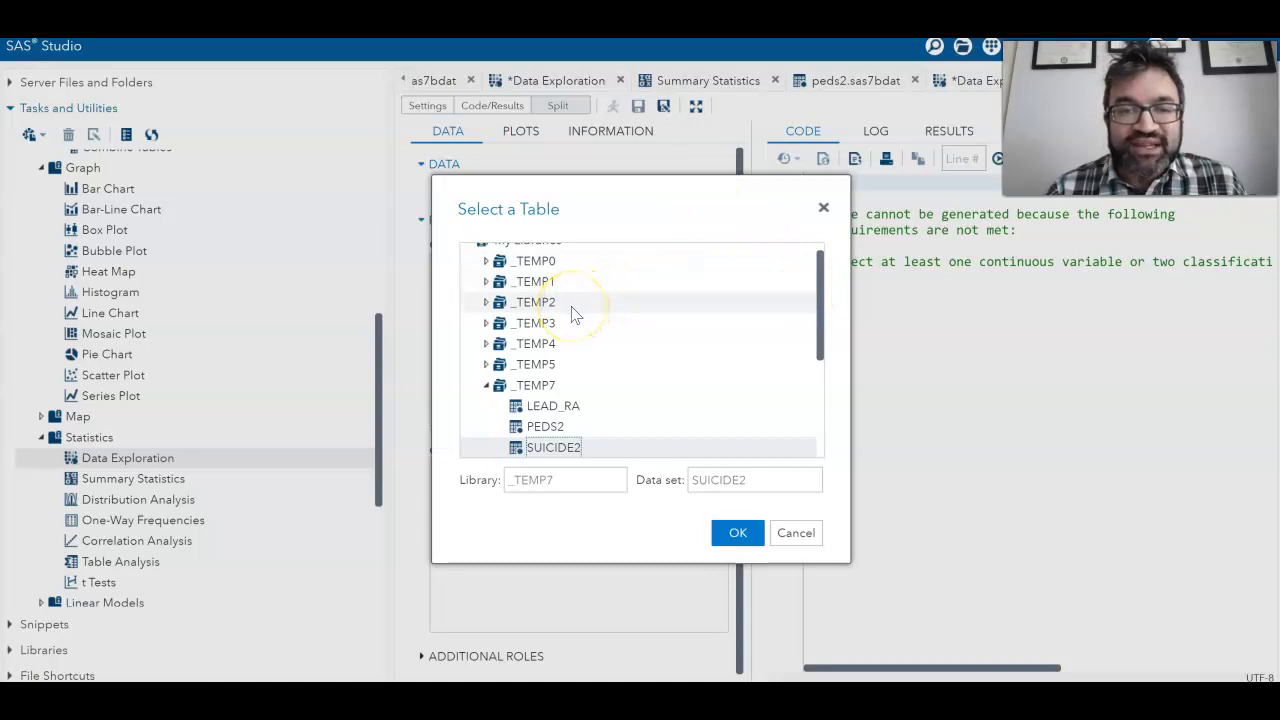
pyautogui.click(816, 298)
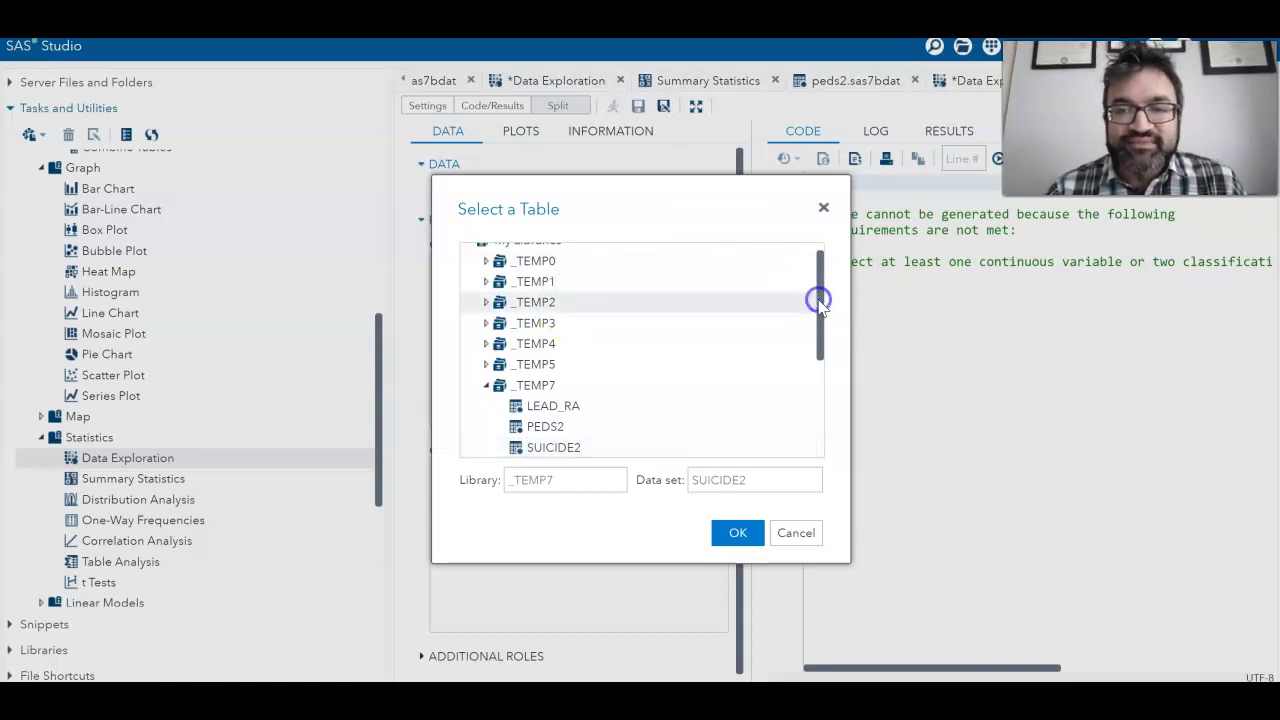
pyautogui.click(792, 534)
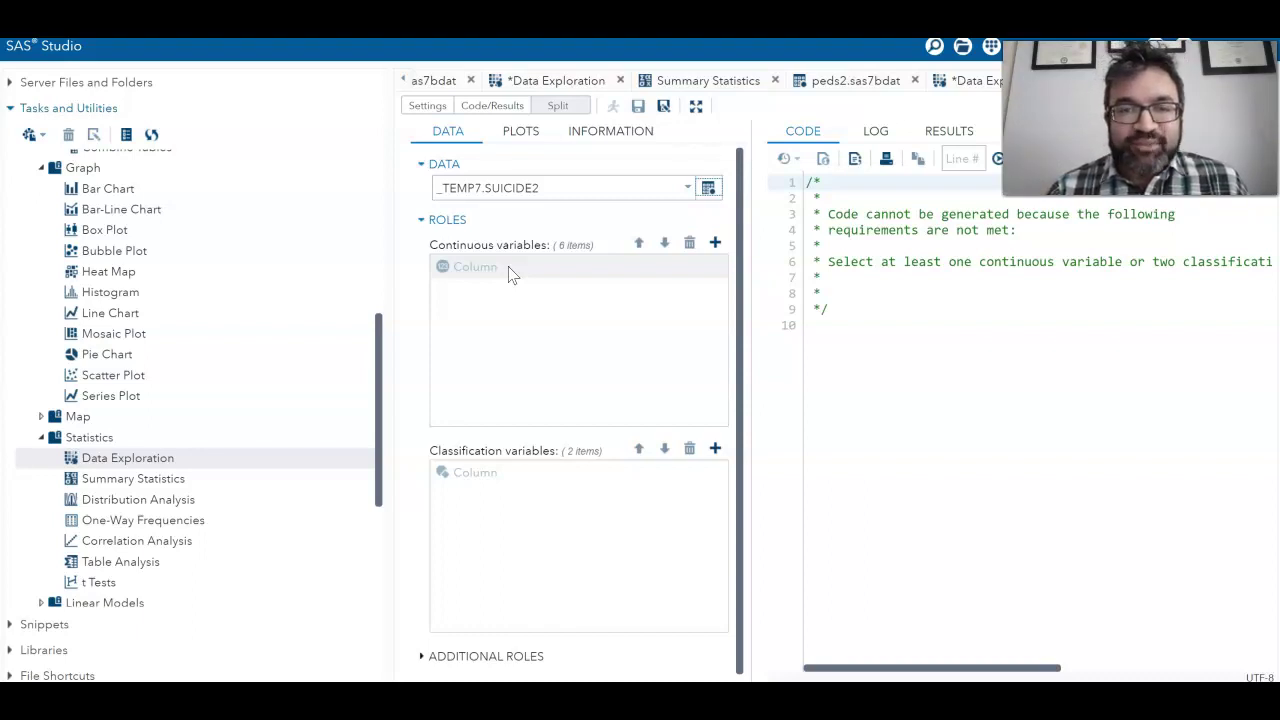
# Step: Assign LBXCRP from the Columns list as the task's continuous variable
pyautogui.click(508, 270)
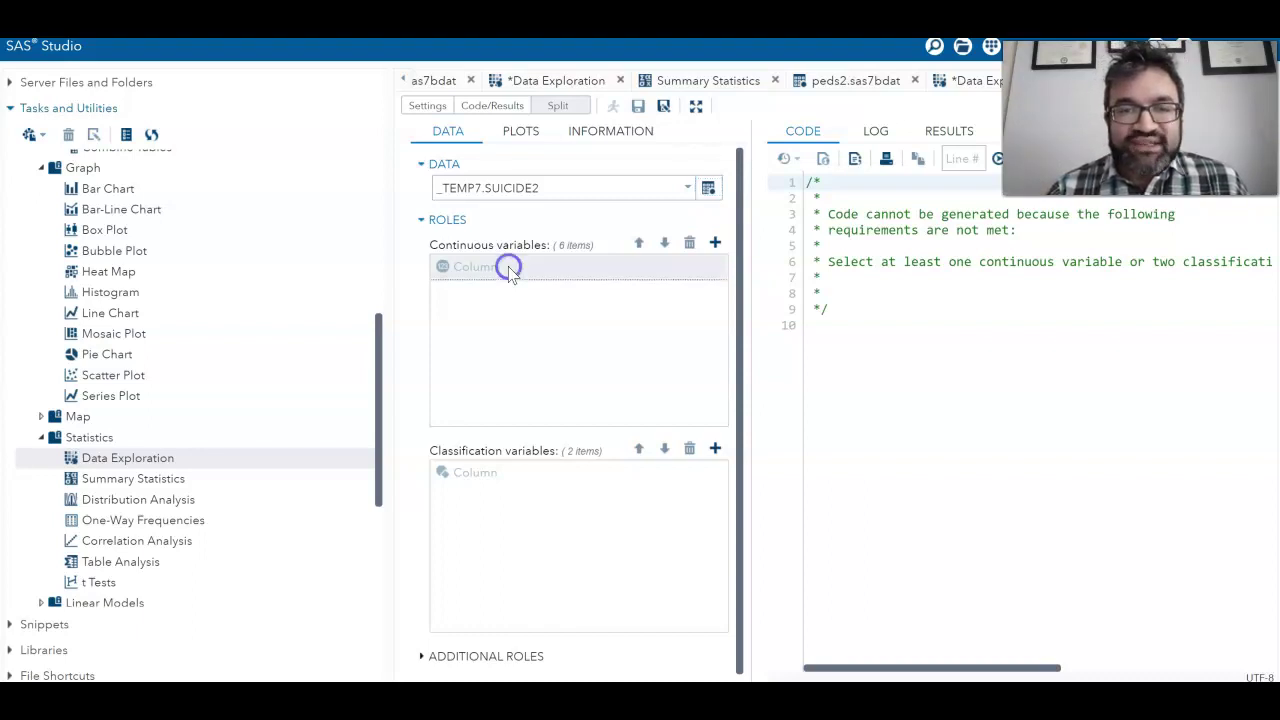
pyautogui.click(715, 244)
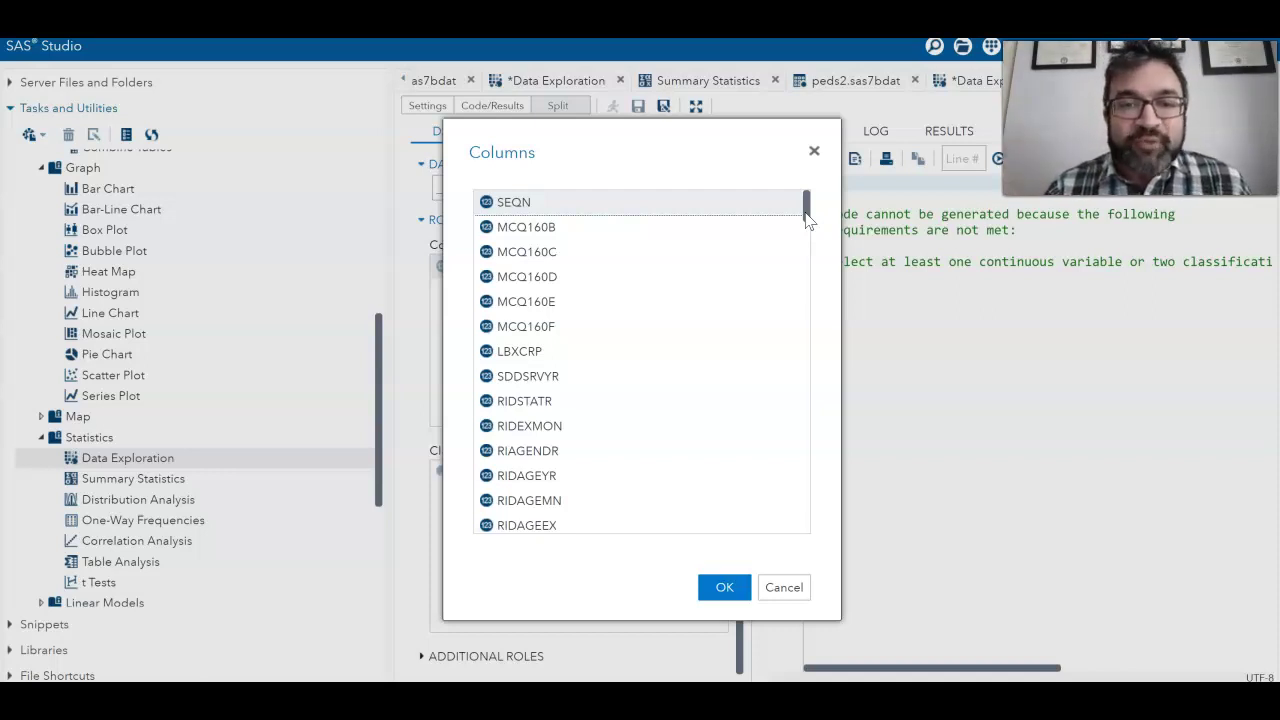
pyautogui.click(668, 354)
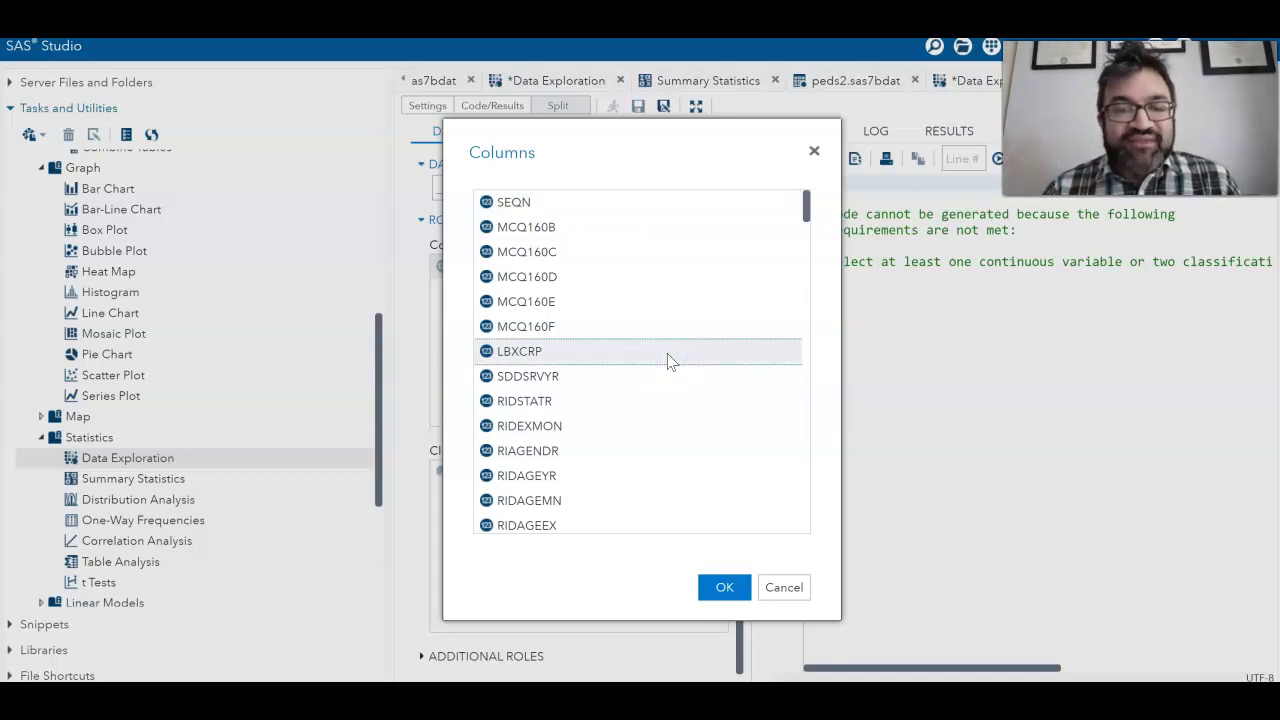
pyautogui.click(725, 589)
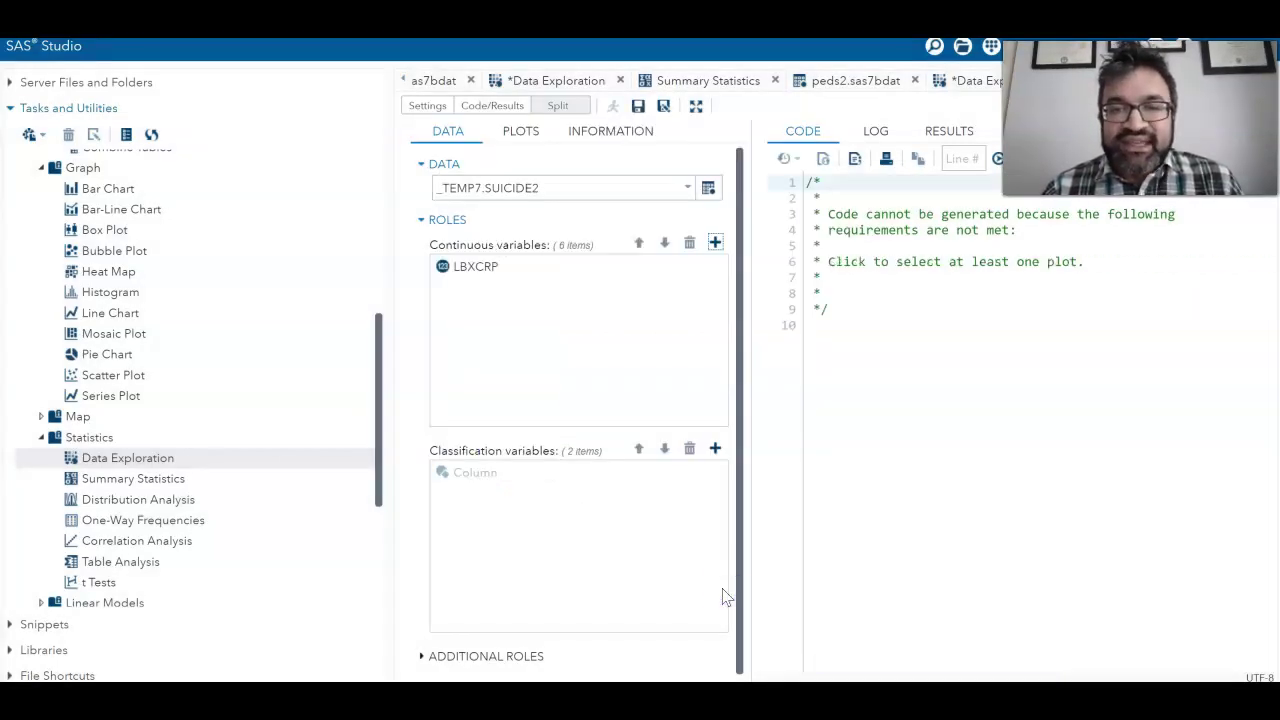
pyautogui.click(609, 477)
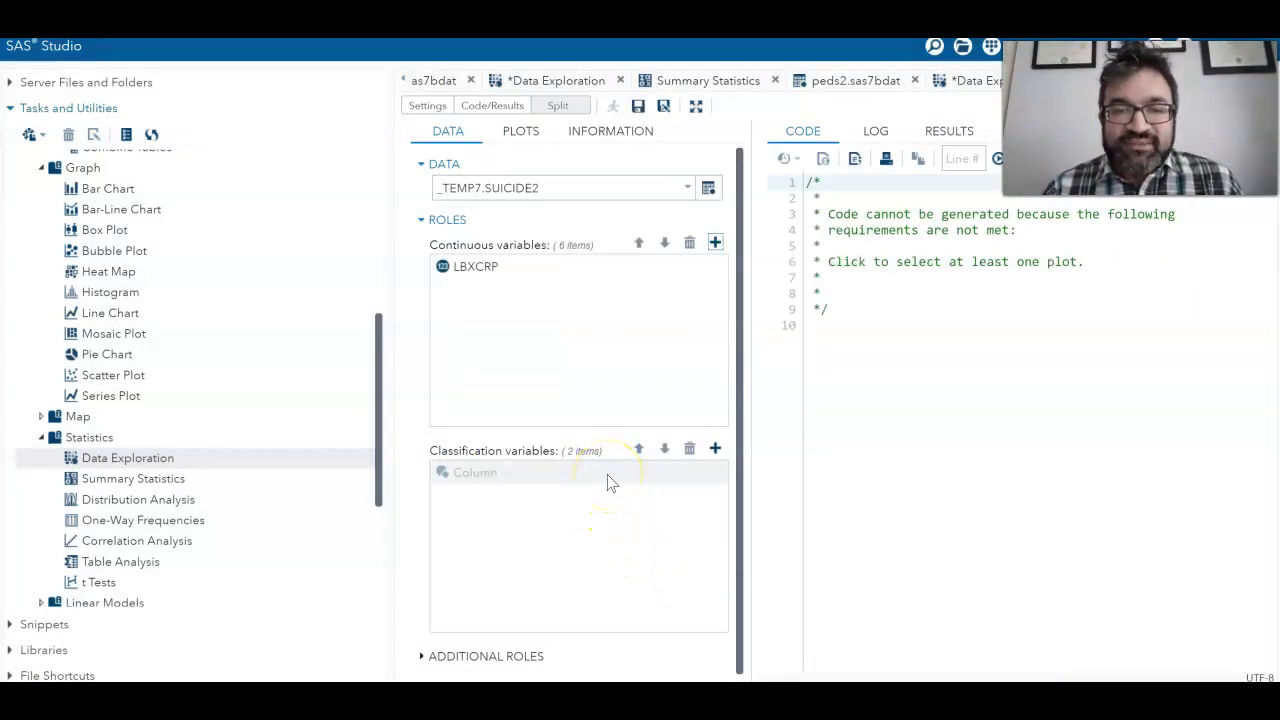
# Step: Add stroke_mort from the Columns list as the classification variable
pyautogui.click(715, 449)
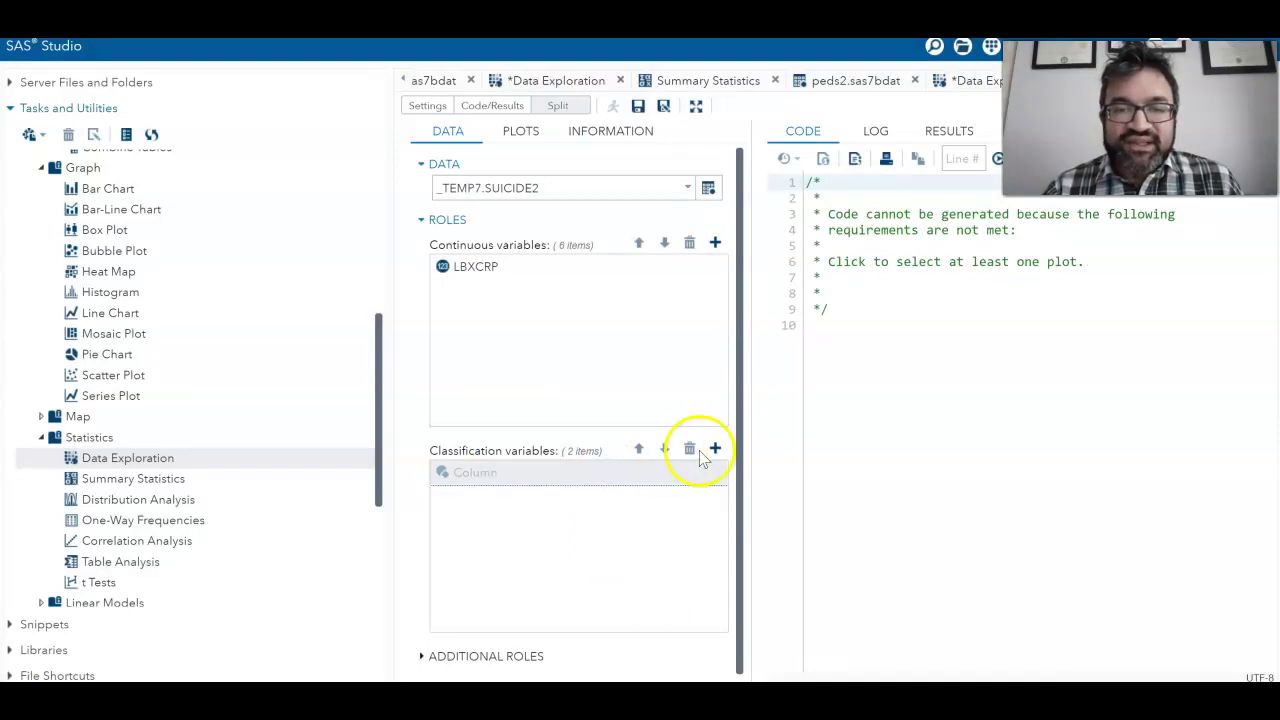
pyautogui.click(715, 449)
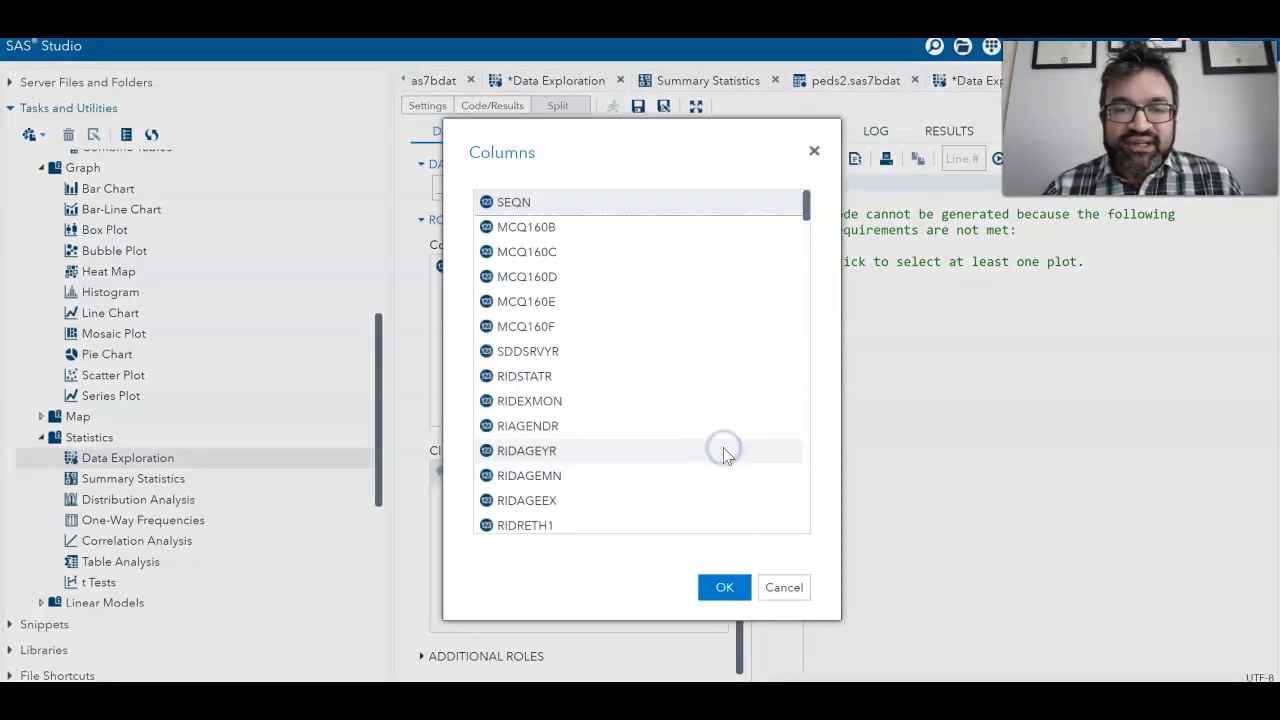
pyautogui.click(808, 222)
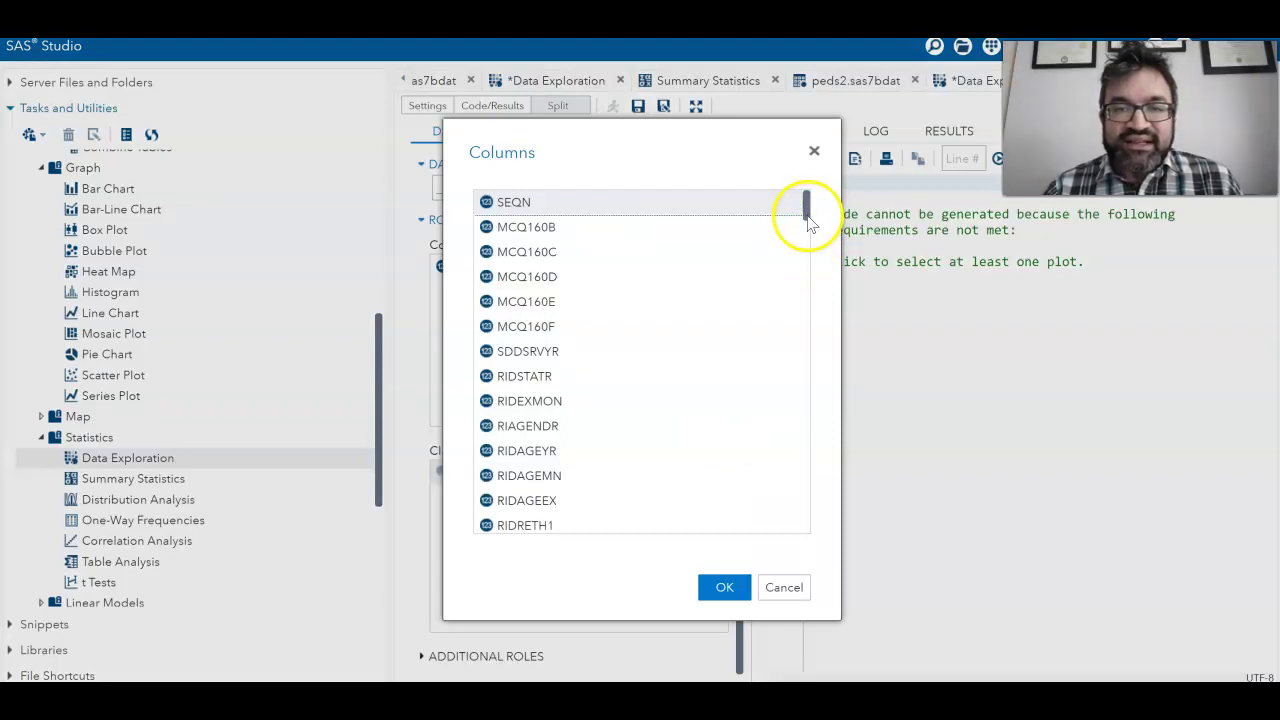
pyautogui.moveTo(808, 222); pyautogui.dragTo(752, 497)
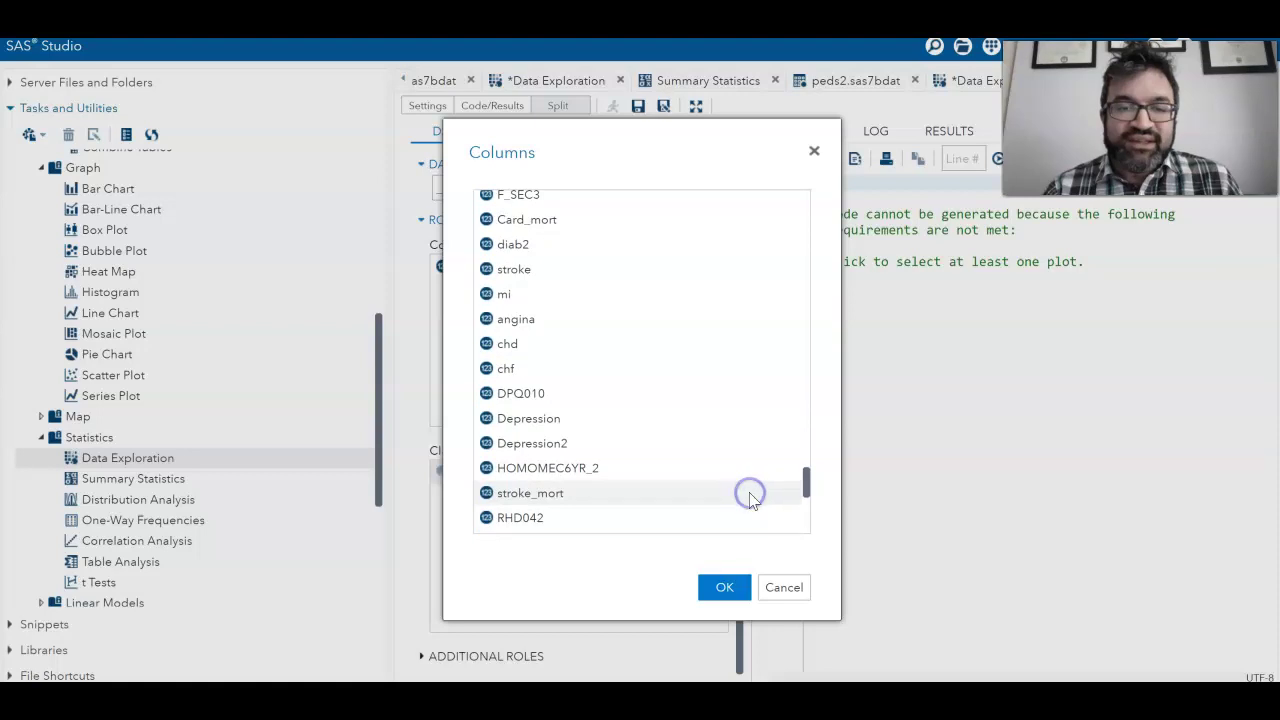
pyautogui.click(750, 492)
pyautogui.click(724, 591)
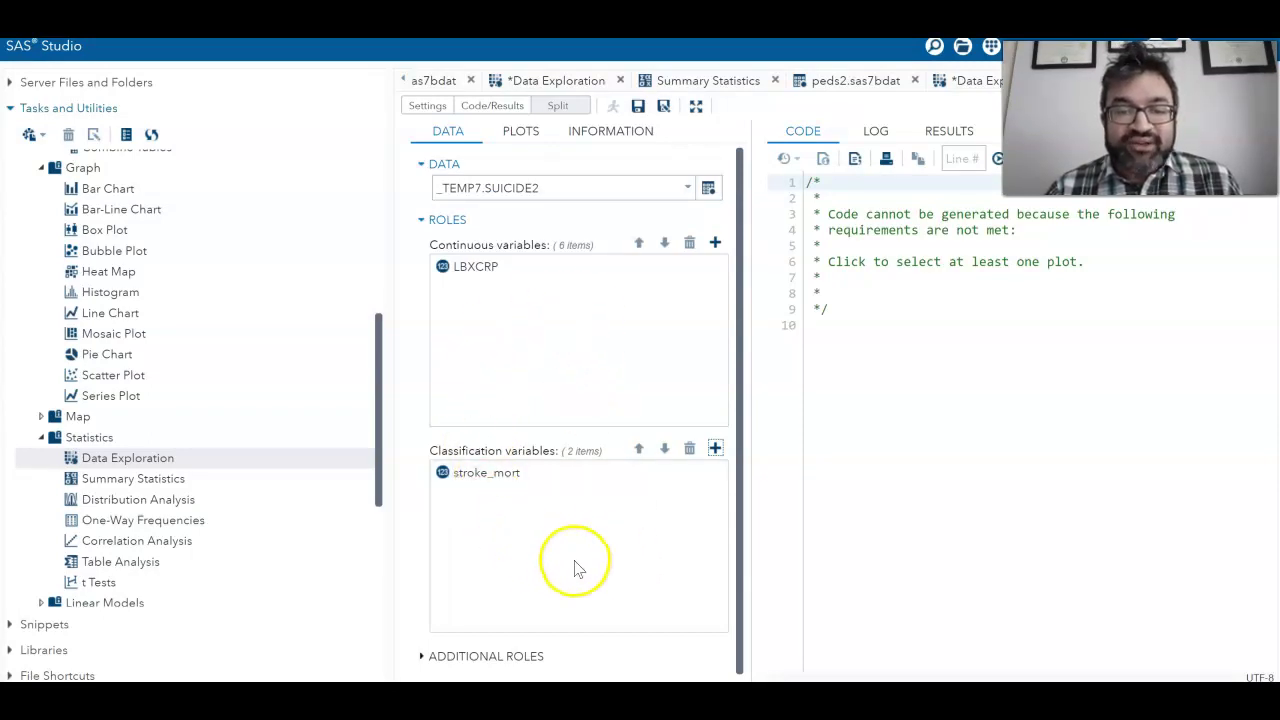
# Step: Expand Additional Roles to reveal the empty Group analysis by role
pyautogui.click(491, 657)
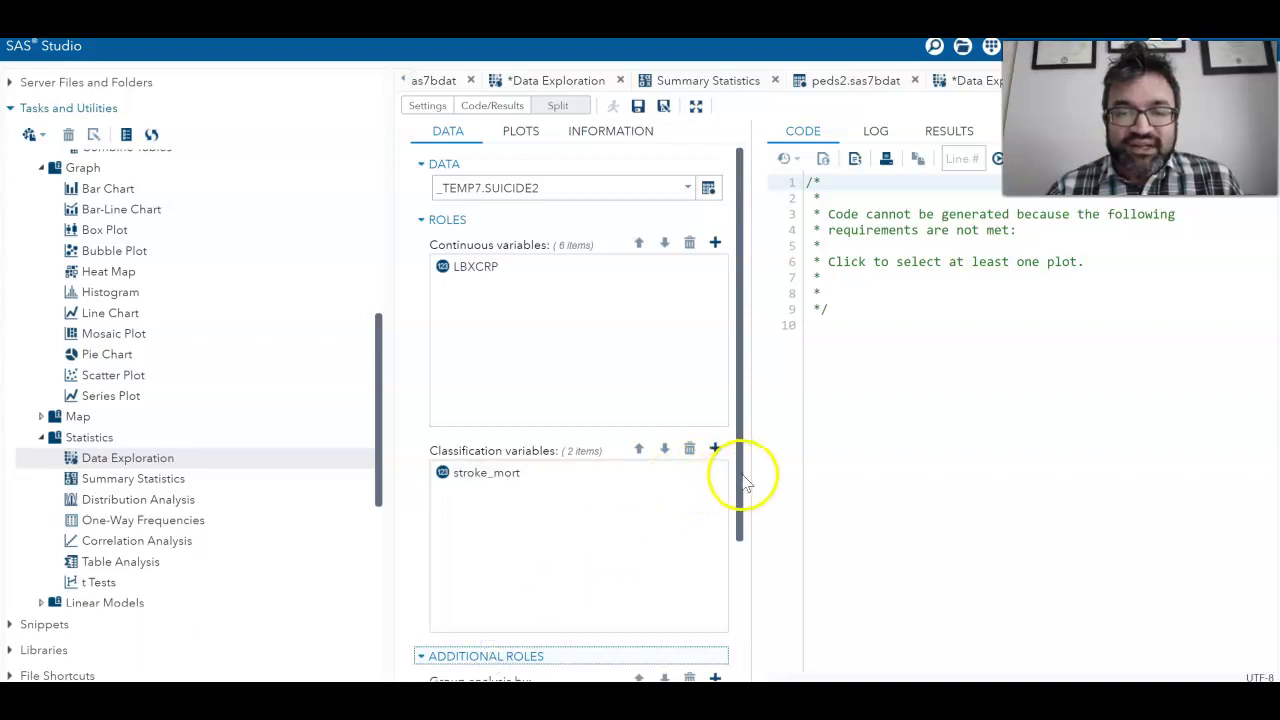
pyautogui.moveTo(745, 483); pyautogui.dragTo(755, 553)
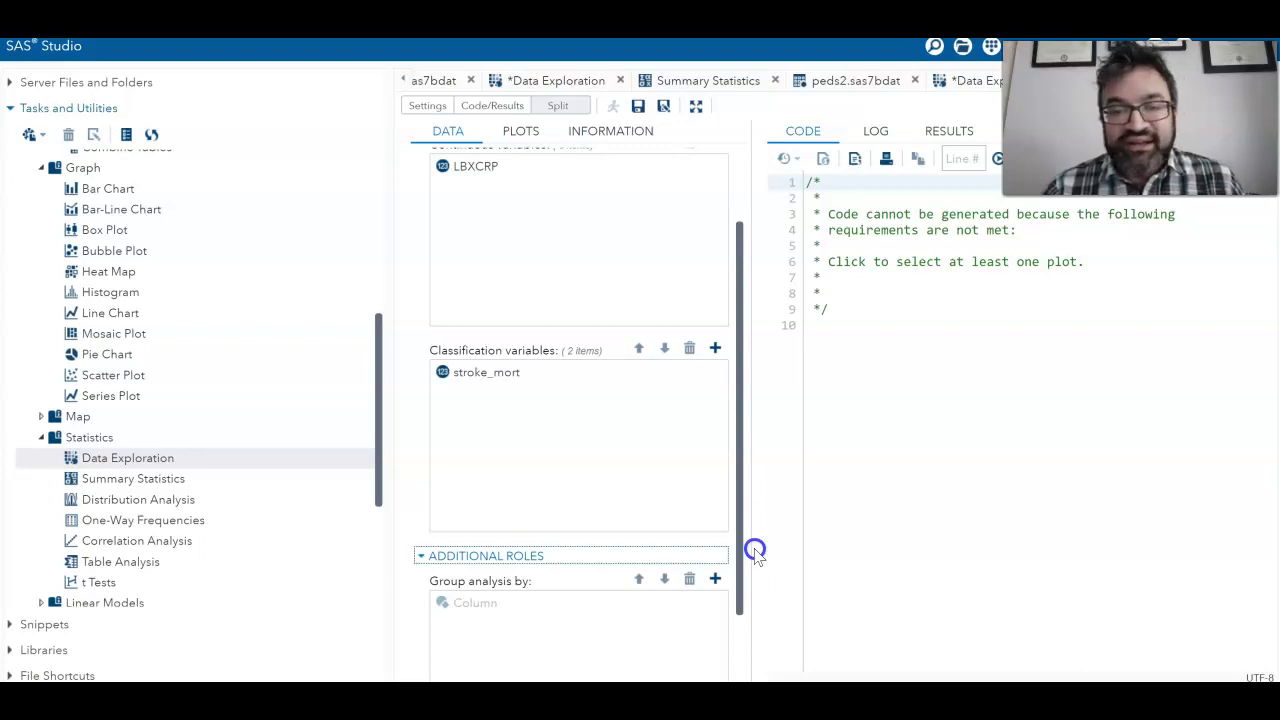
pyautogui.moveTo(755, 553); pyautogui.dragTo(725, 406)
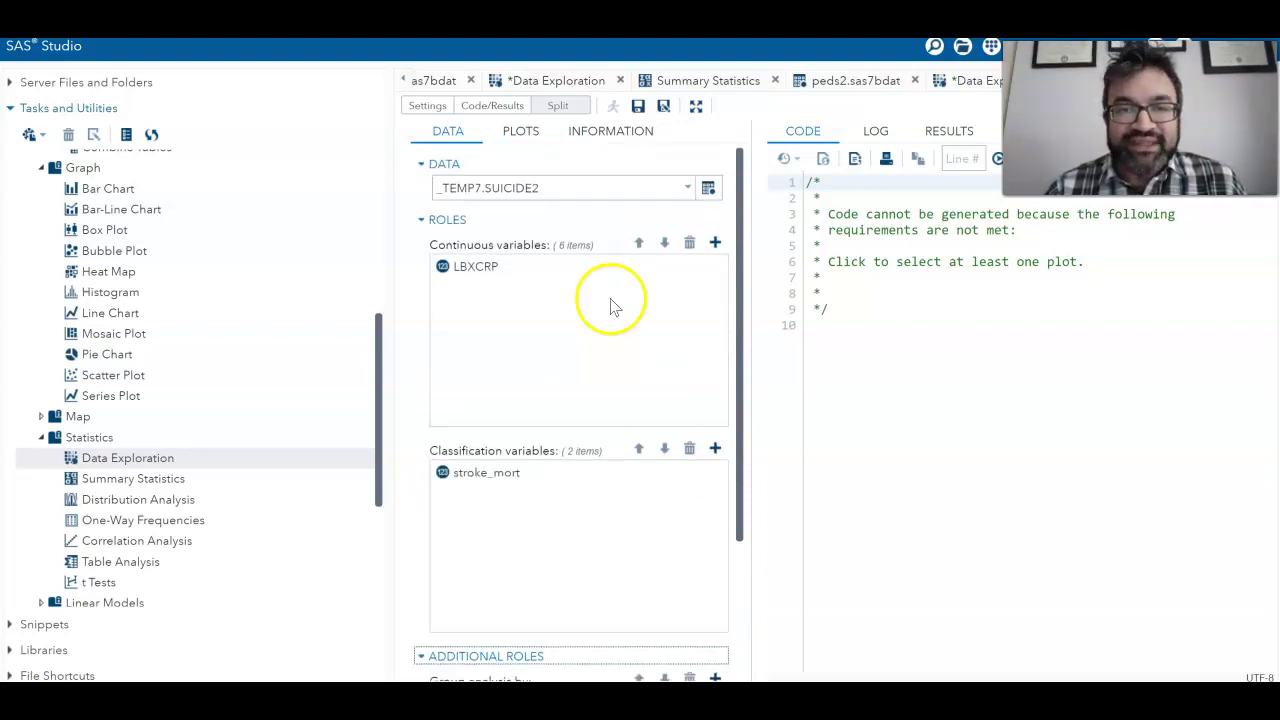
pyautogui.click(527, 131)
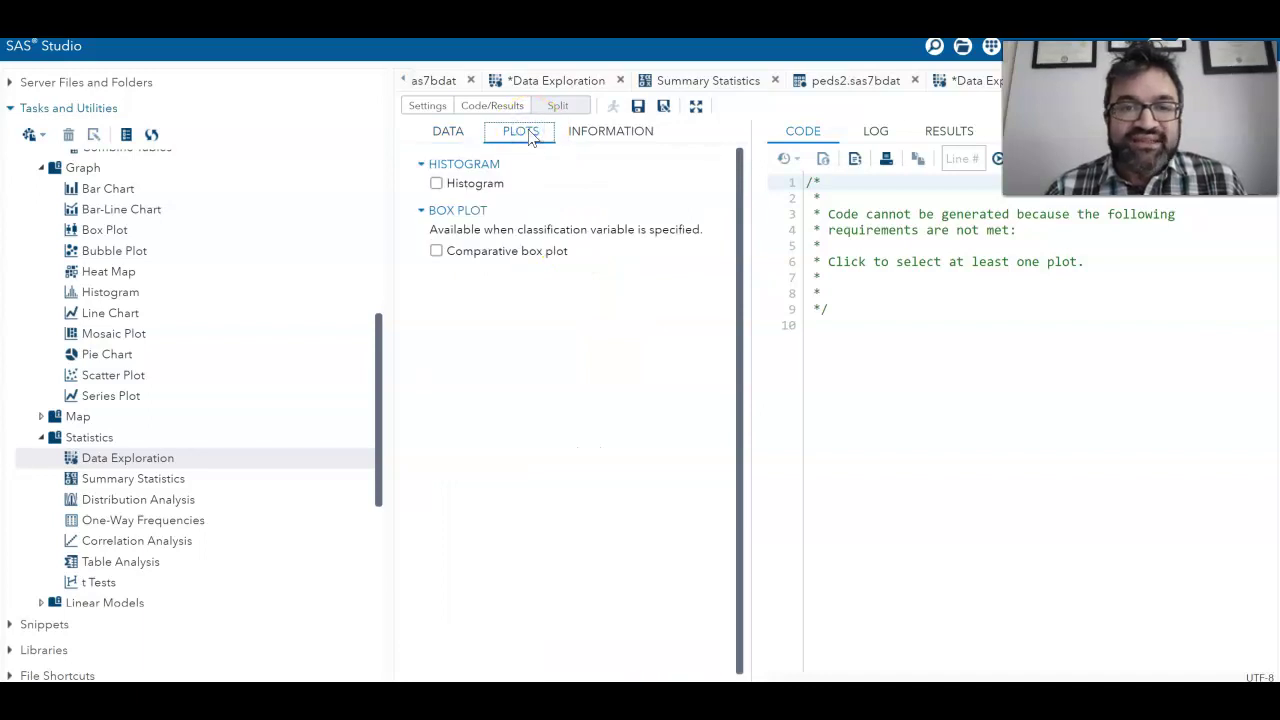
# Step: Turn on the Histogram and Comparative box plot options
pyautogui.click(436, 184)
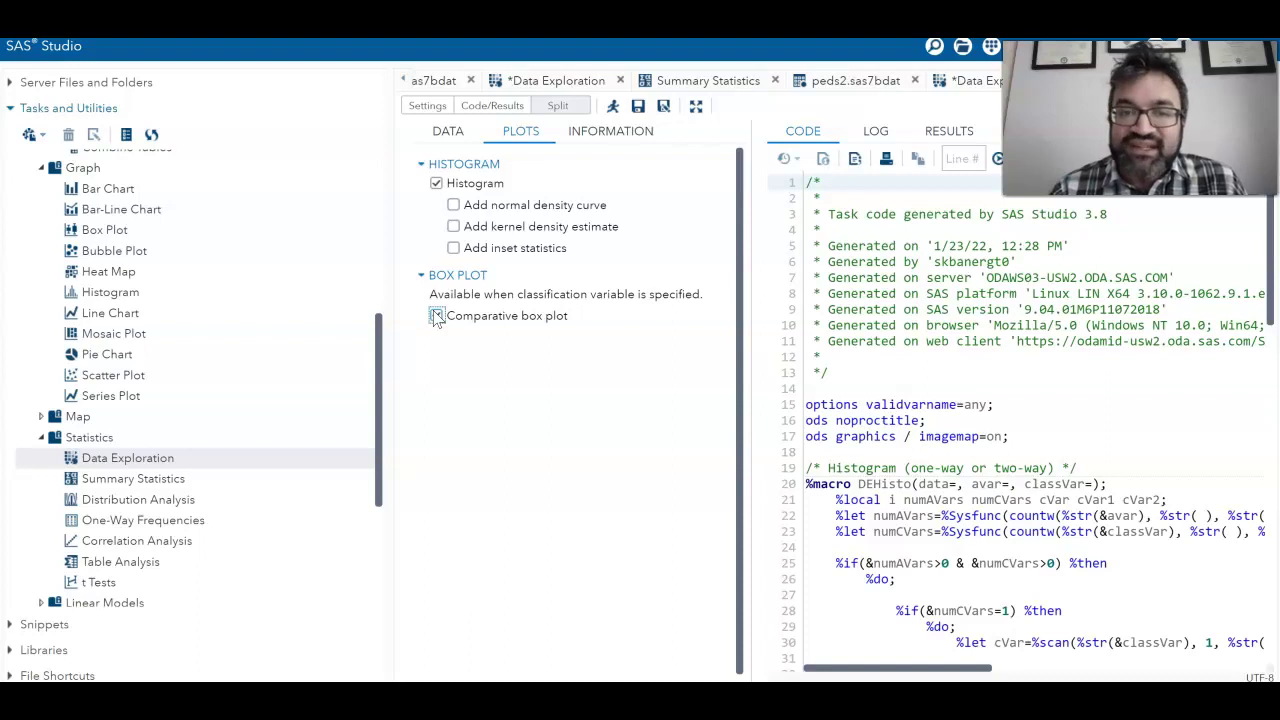
pyautogui.click(436, 315)
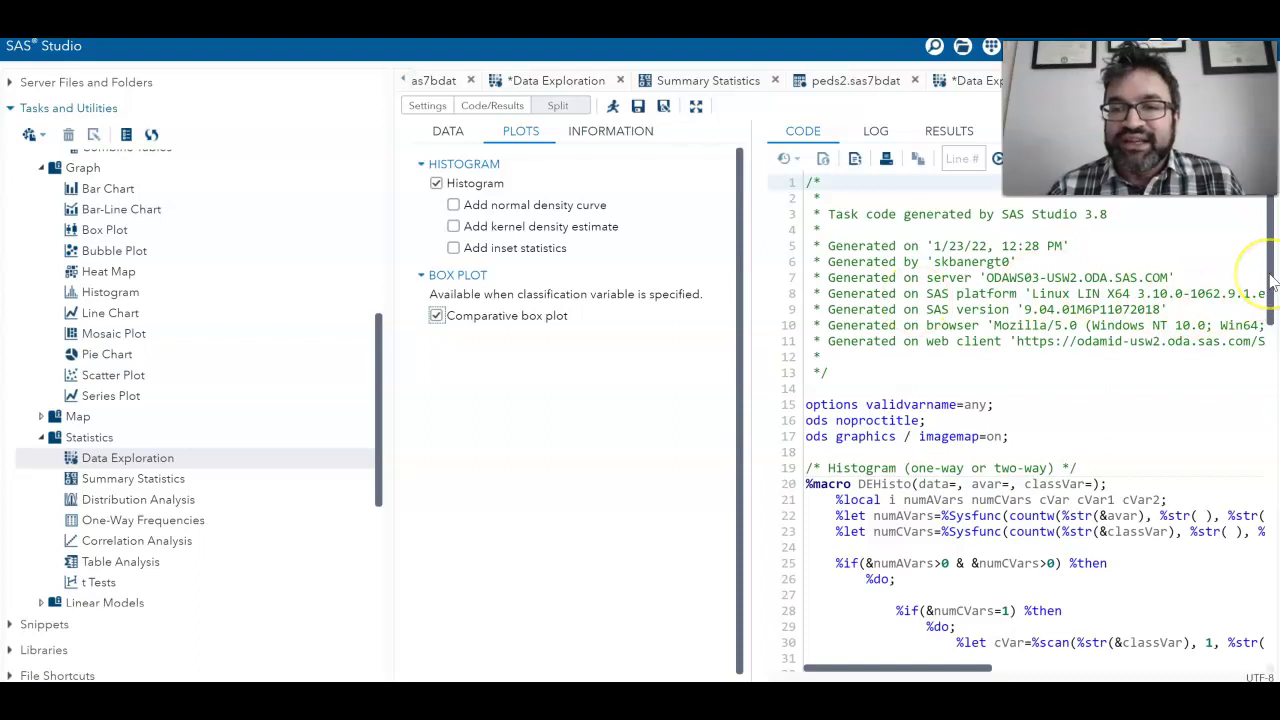
pyautogui.moveTo(1270, 282); pyautogui.dragTo(1255, 345)
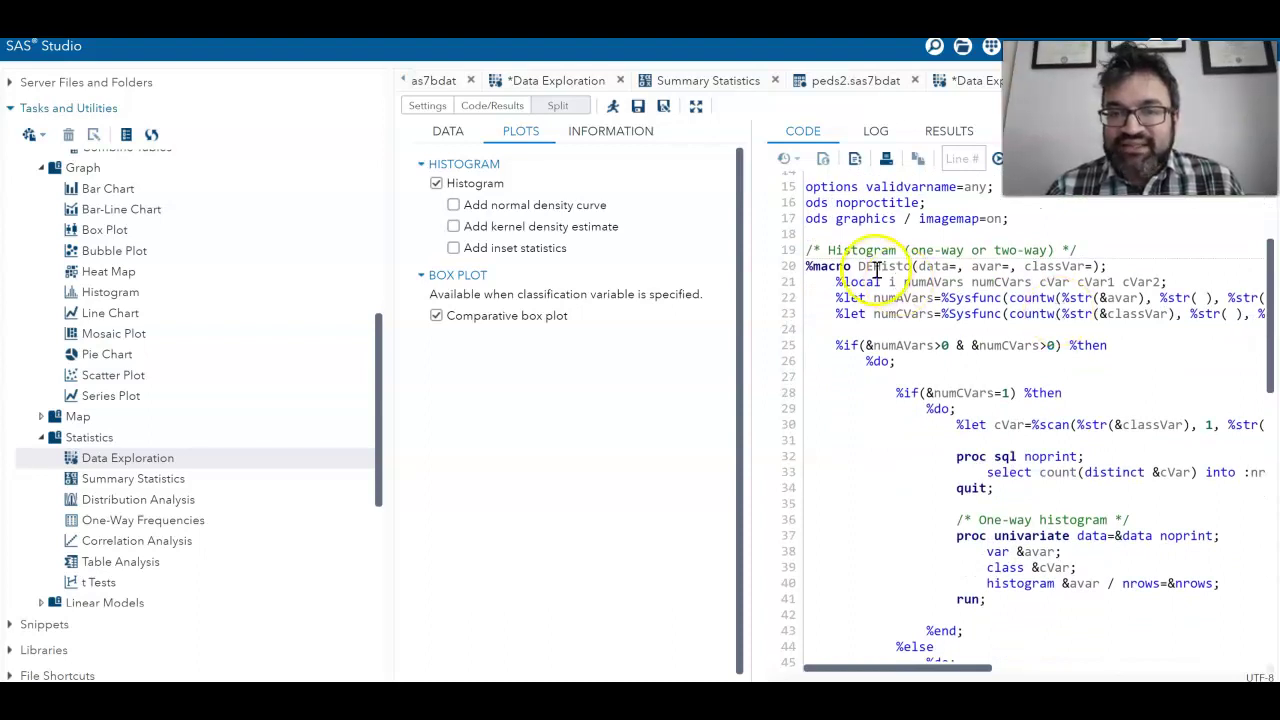
pyautogui.moveTo(851, 266); pyautogui.dragTo(818, 265)
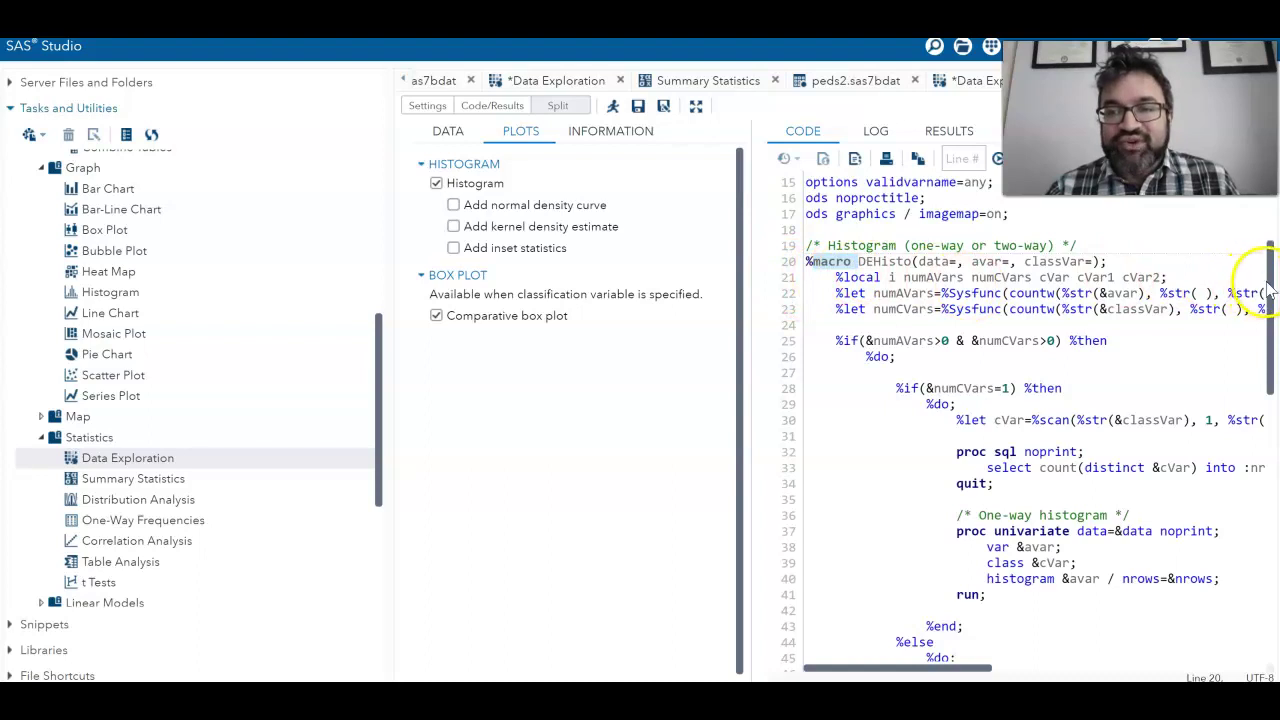
pyautogui.moveTo(1268, 290); pyautogui.dragTo(1266, 203)
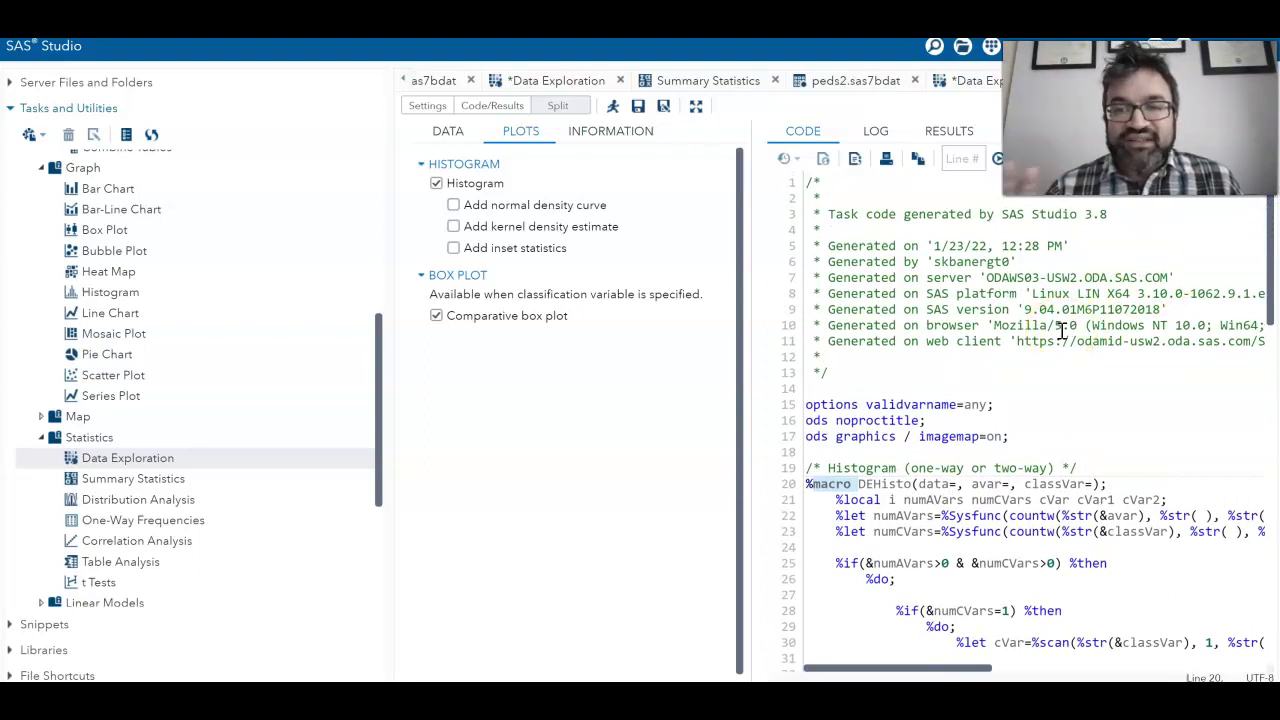
pyautogui.click(857, 385)
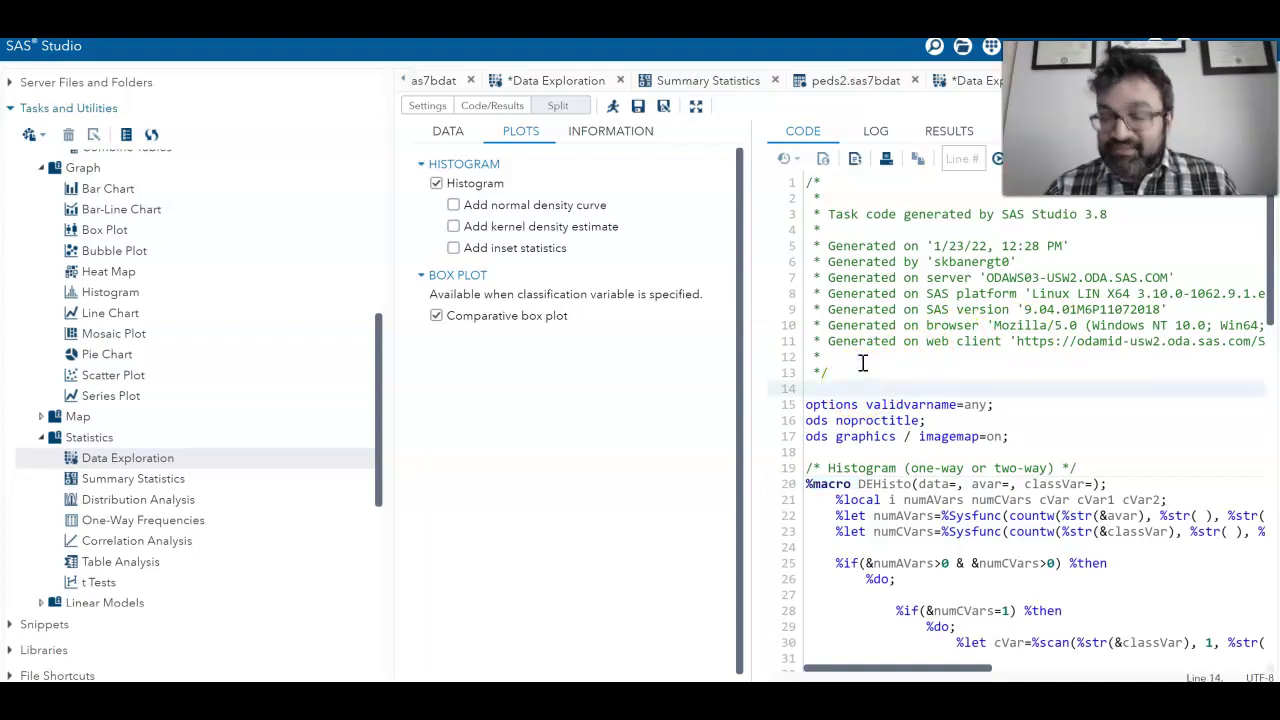
pyautogui.doubleClick(862, 360)
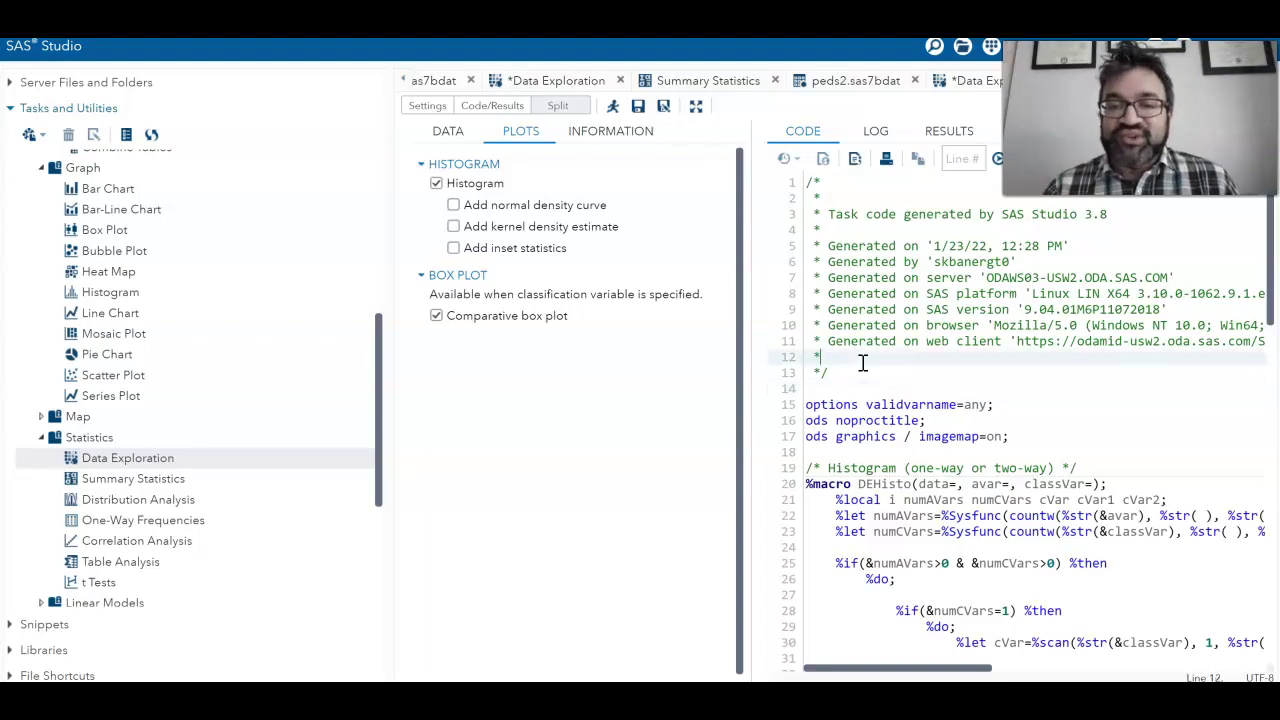
pyautogui.click(900, 330)
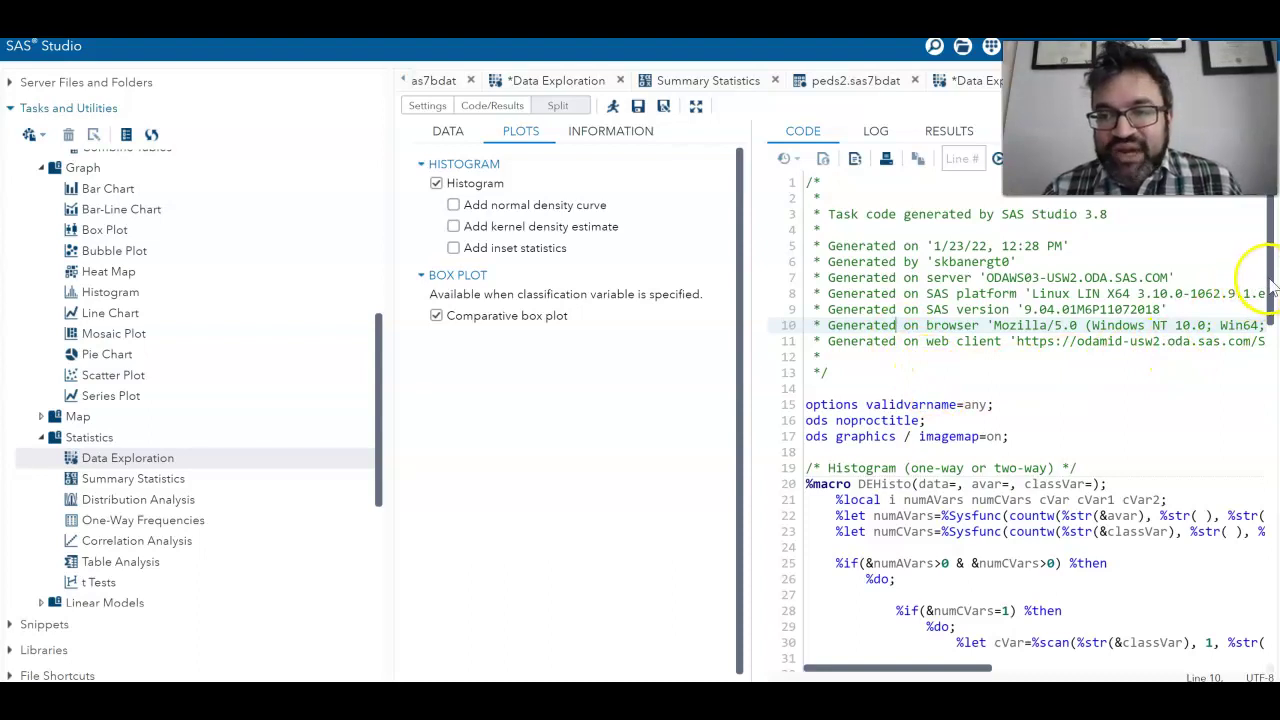
pyautogui.moveTo(1268, 285); pyautogui.dragTo(1266, 323)
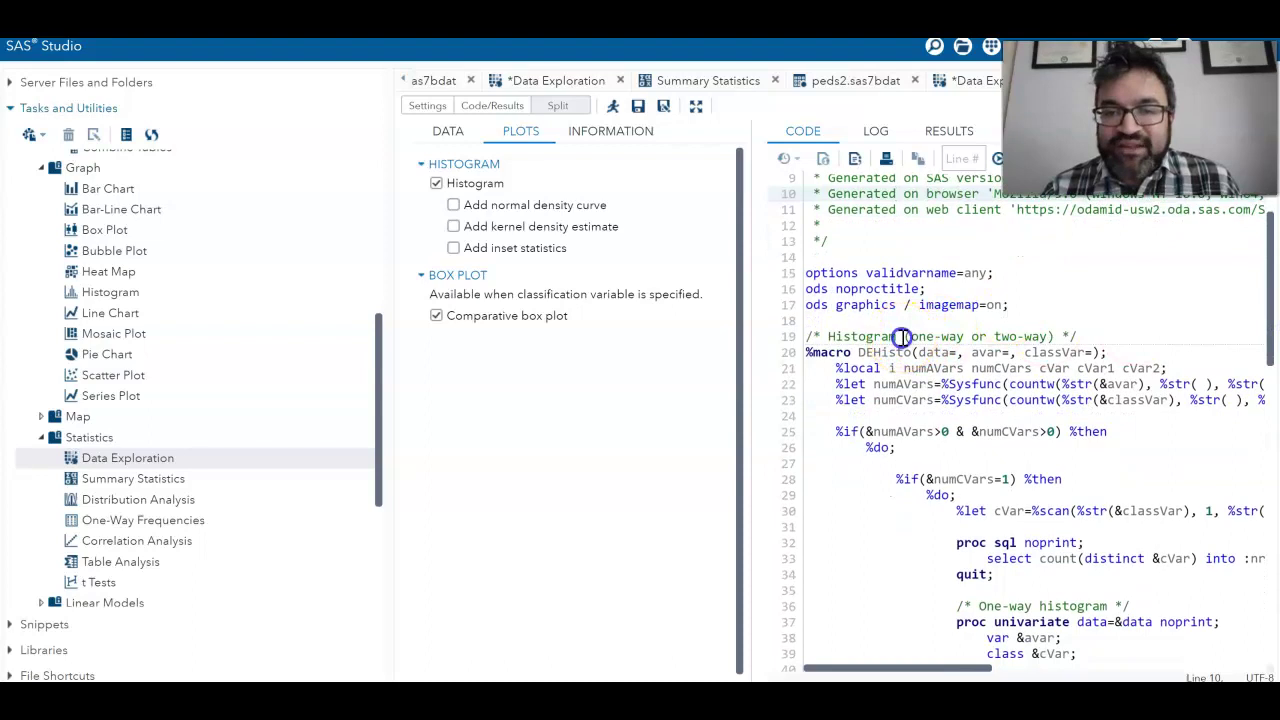
pyautogui.moveTo(902, 337); pyautogui.dragTo(830, 343)
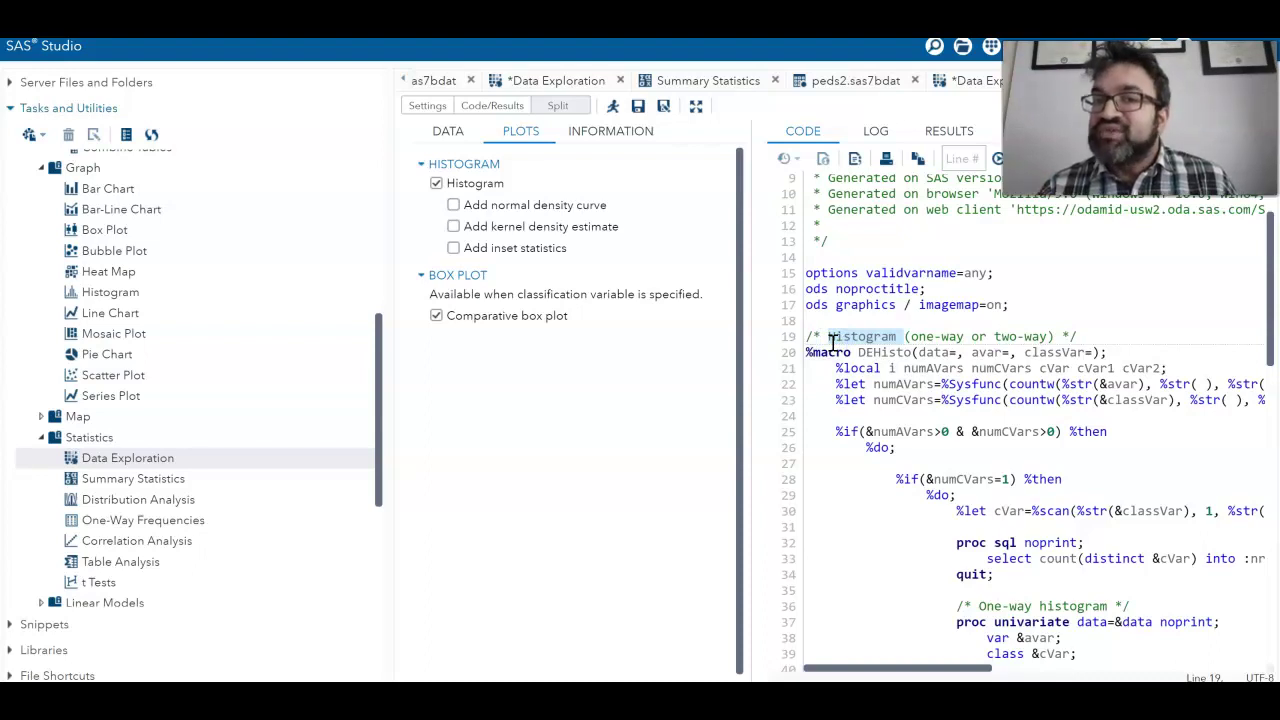
pyautogui.moveTo(832, 343); pyautogui.dragTo(886, 370)
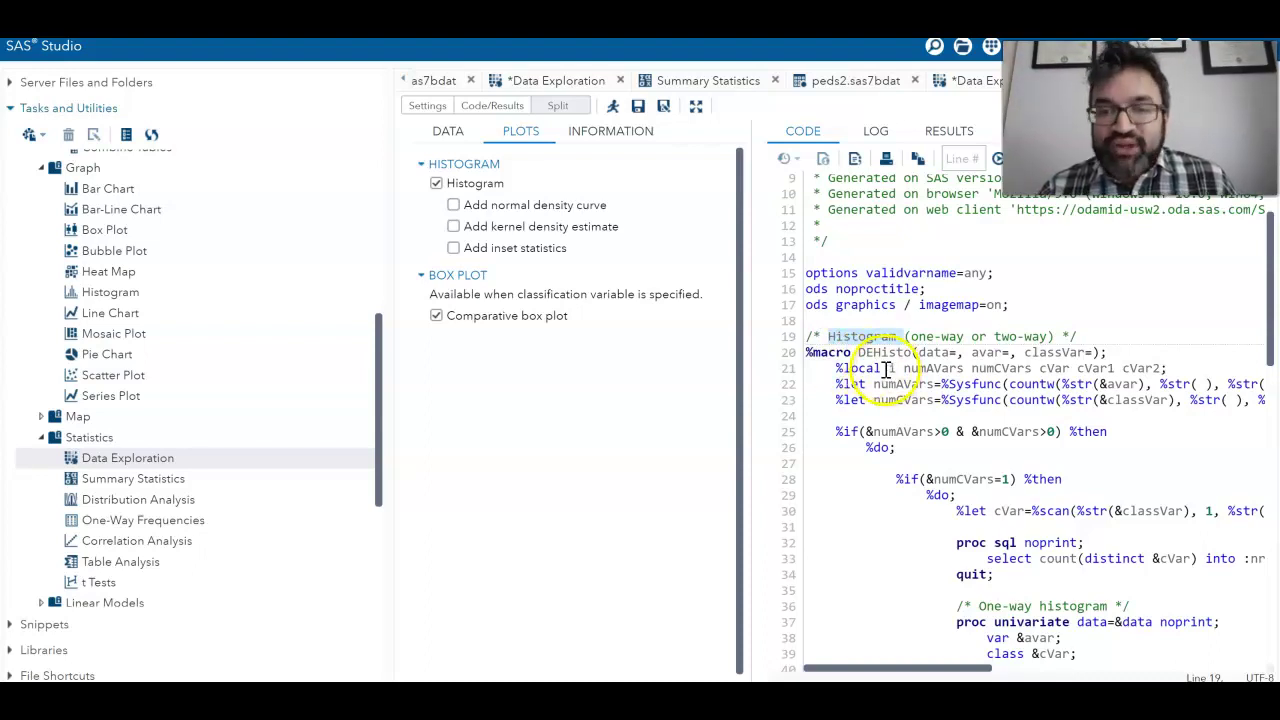
pyautogui.click(857, 274)
pyautogui.moveTo(857, 279); pyautogui.dragTo(852, 277)
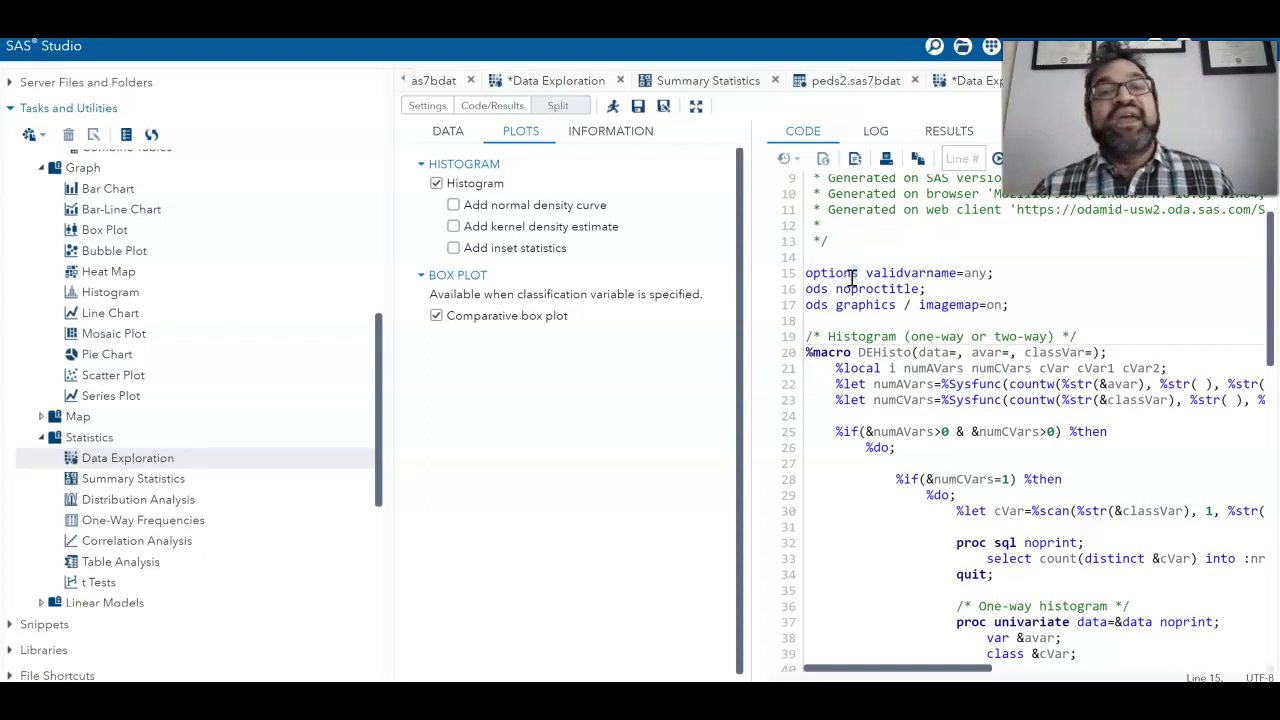
pyautogui.click(851, 280)
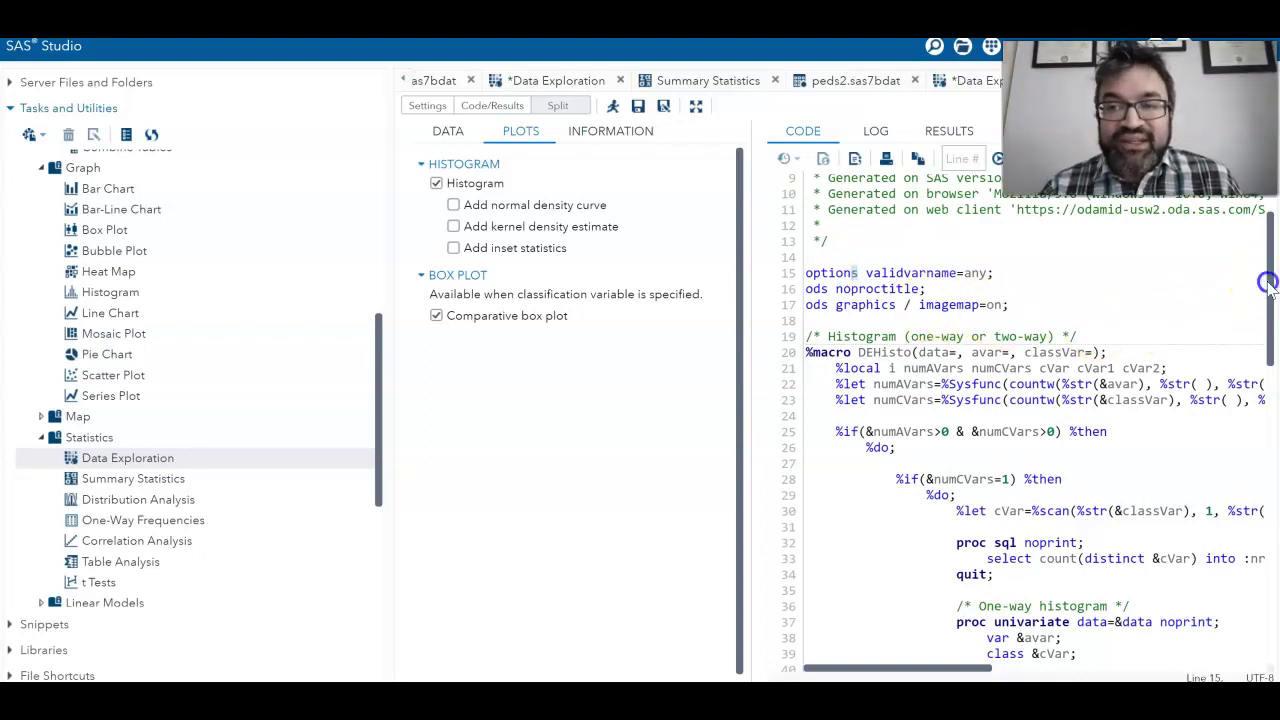
pyautogui.moveTo(1265, 283); pyautogui.dragTo(1261, 332)
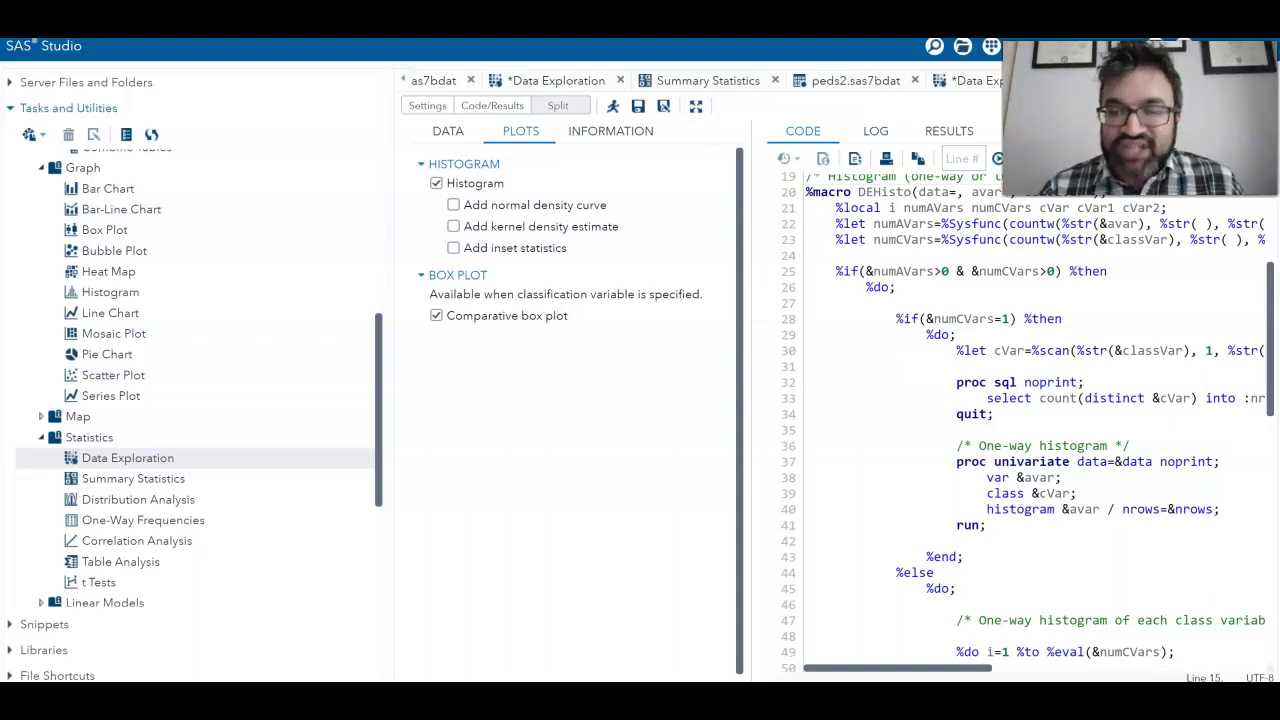
pyautogui.click(1268, 300)
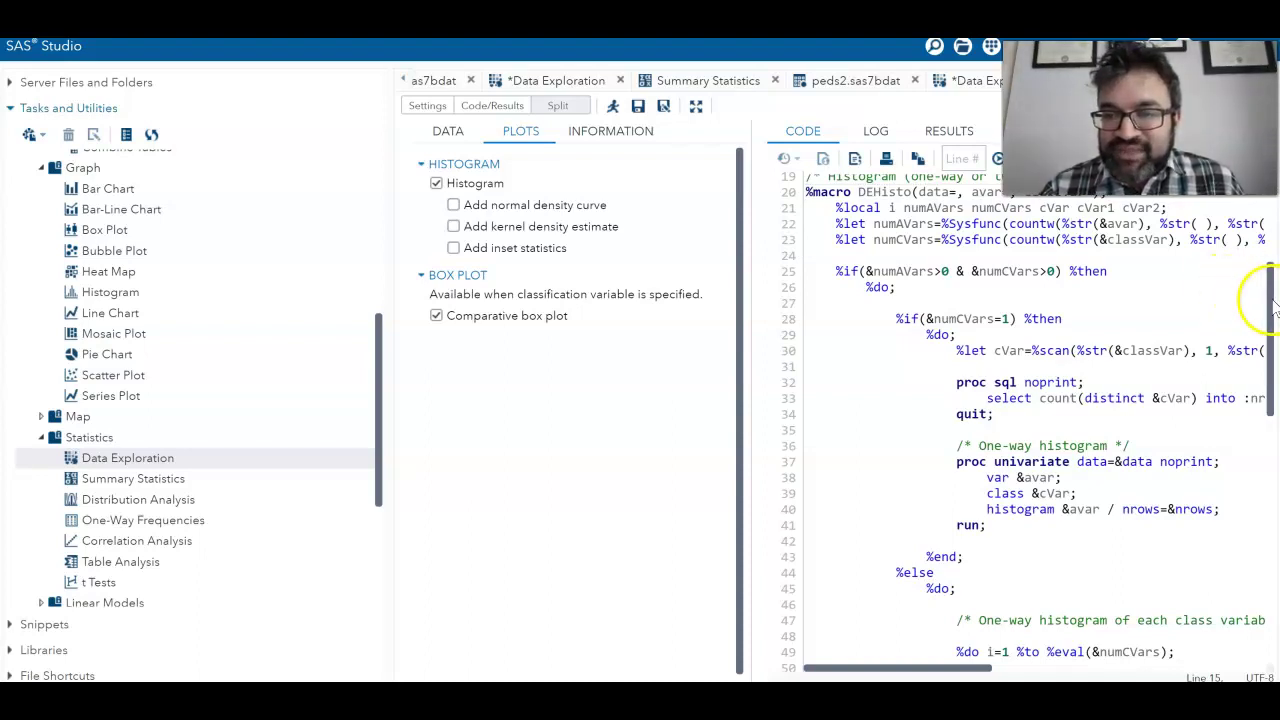
pyautogui.moveTo(1270, 305); pyautogui.dragTo(1268, 335)
pyautogui.click(1045, 288)
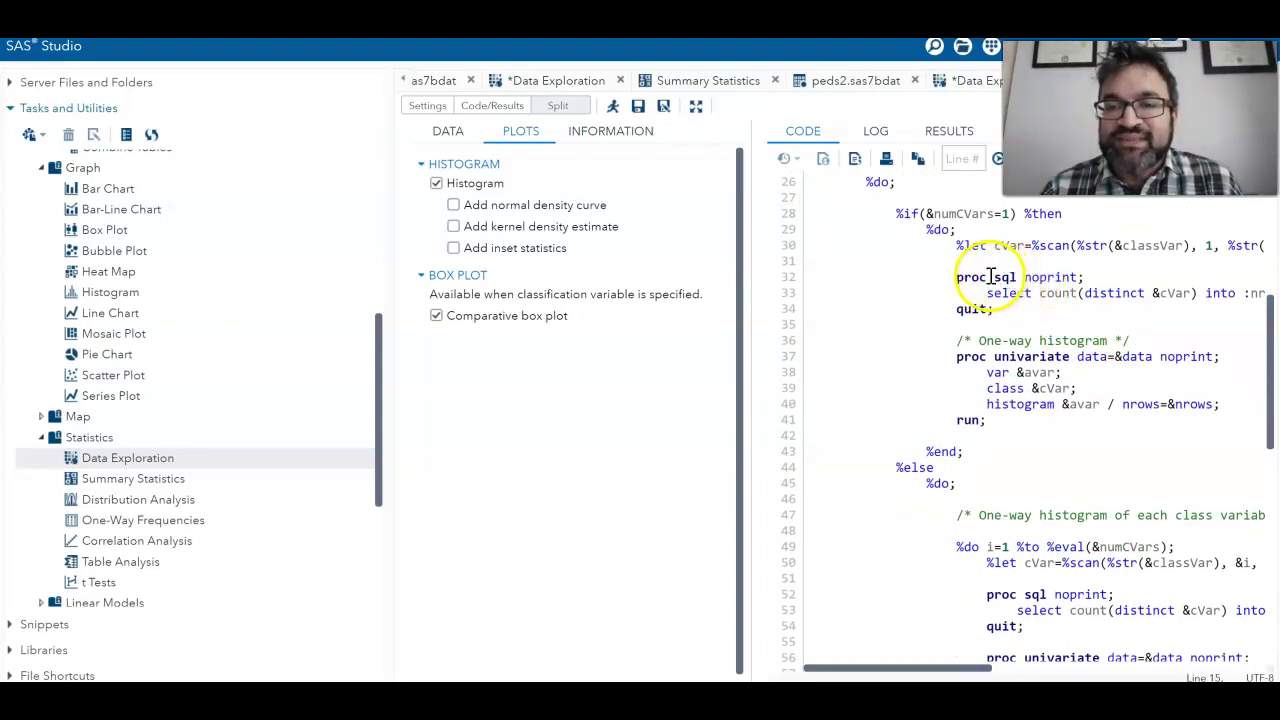
pyautogui.click(988, 277)
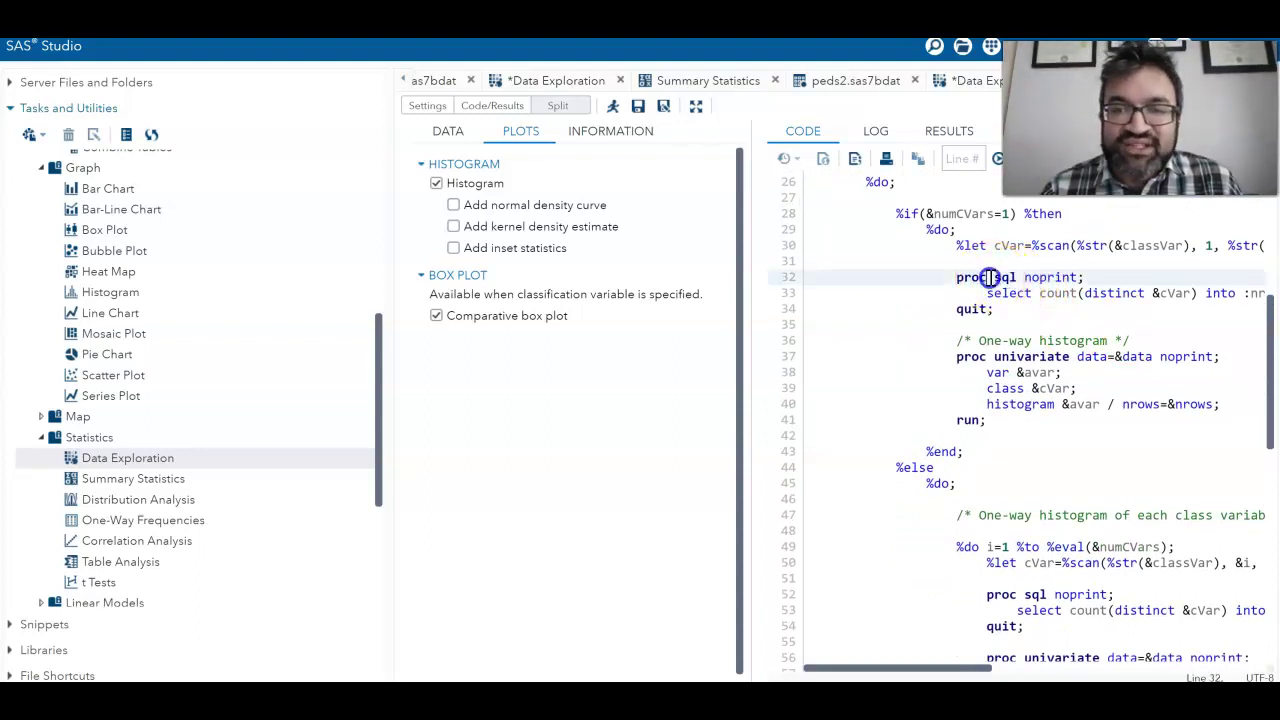
pyautogui.moveTo(988, 277); pyautogui.dragTo(959, 283)
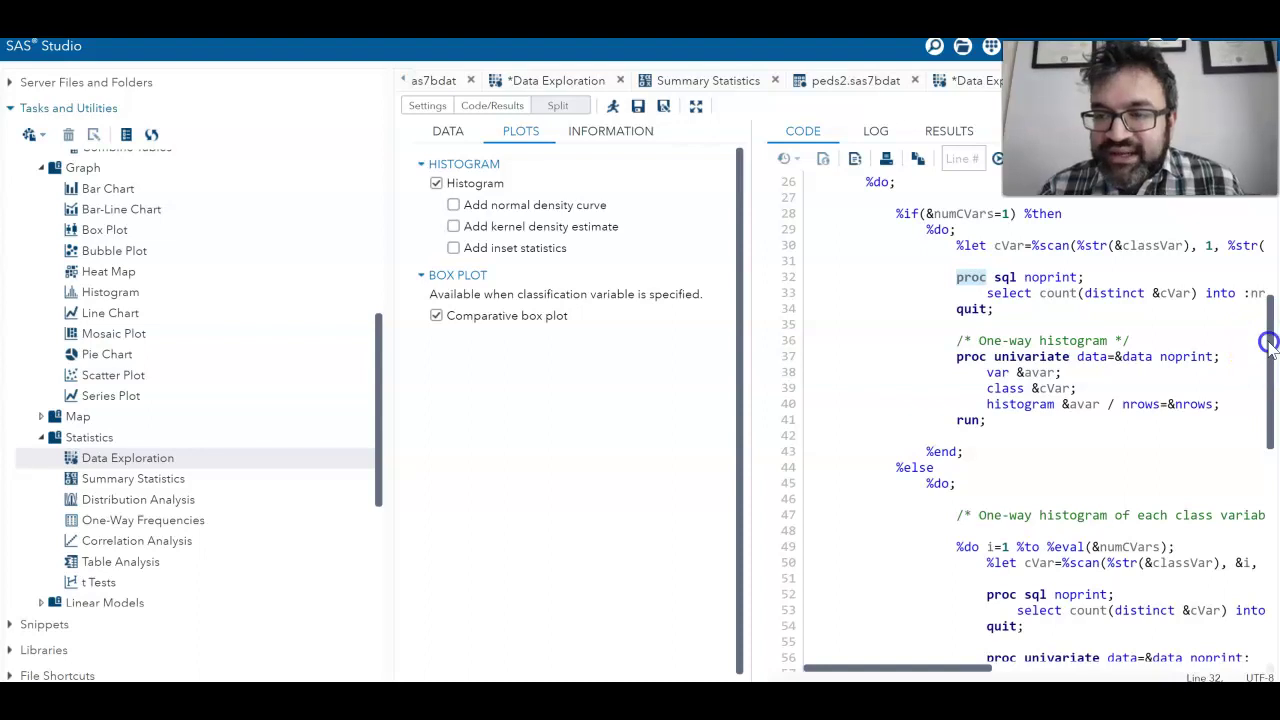
pyautogui.moveTo(1266, 343); pyautogui.dragTo(1262, 389)
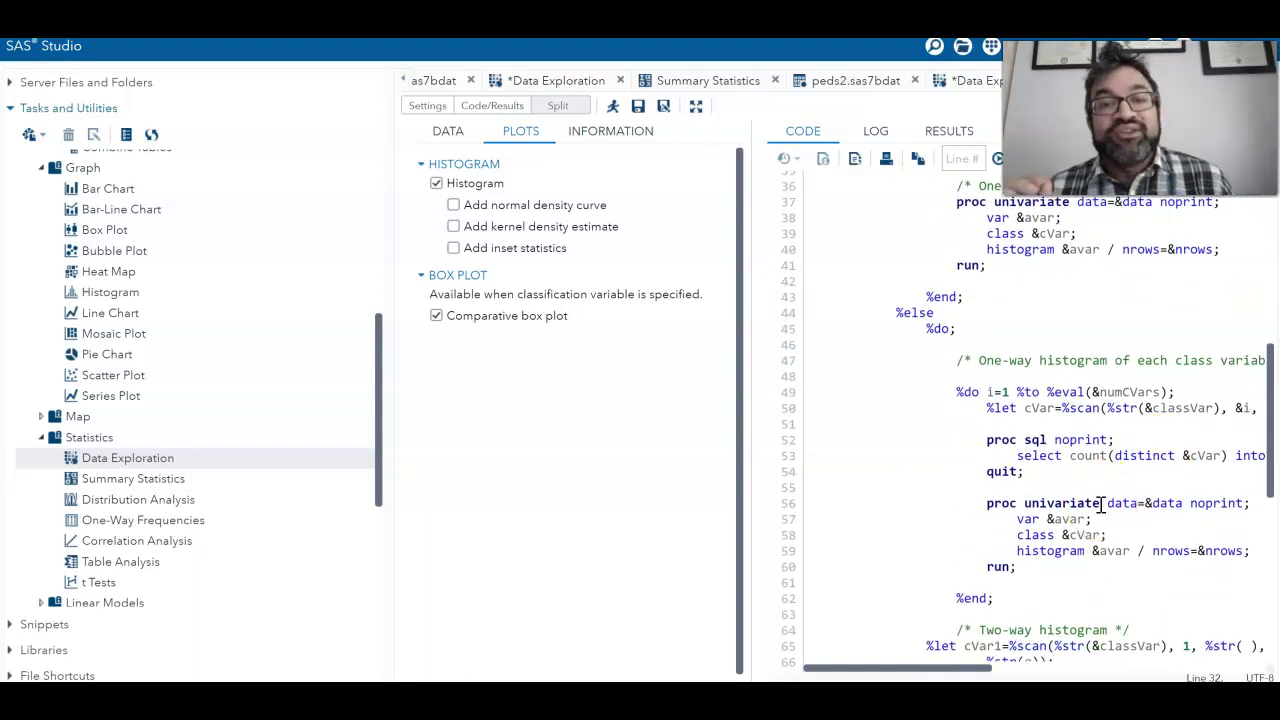
pyautogui.moveTo(1101, 503); pyautogui.dragTo(1023, 510)
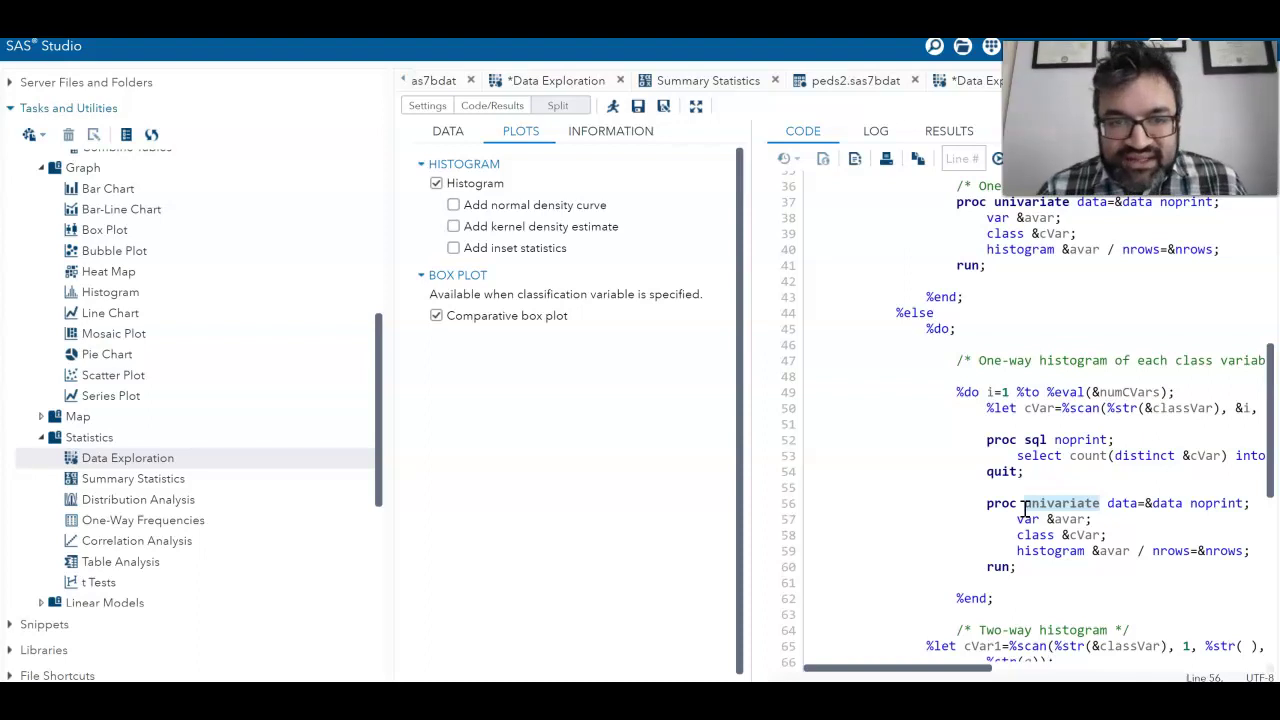
pyautogui.doubleClick(1057, 510)
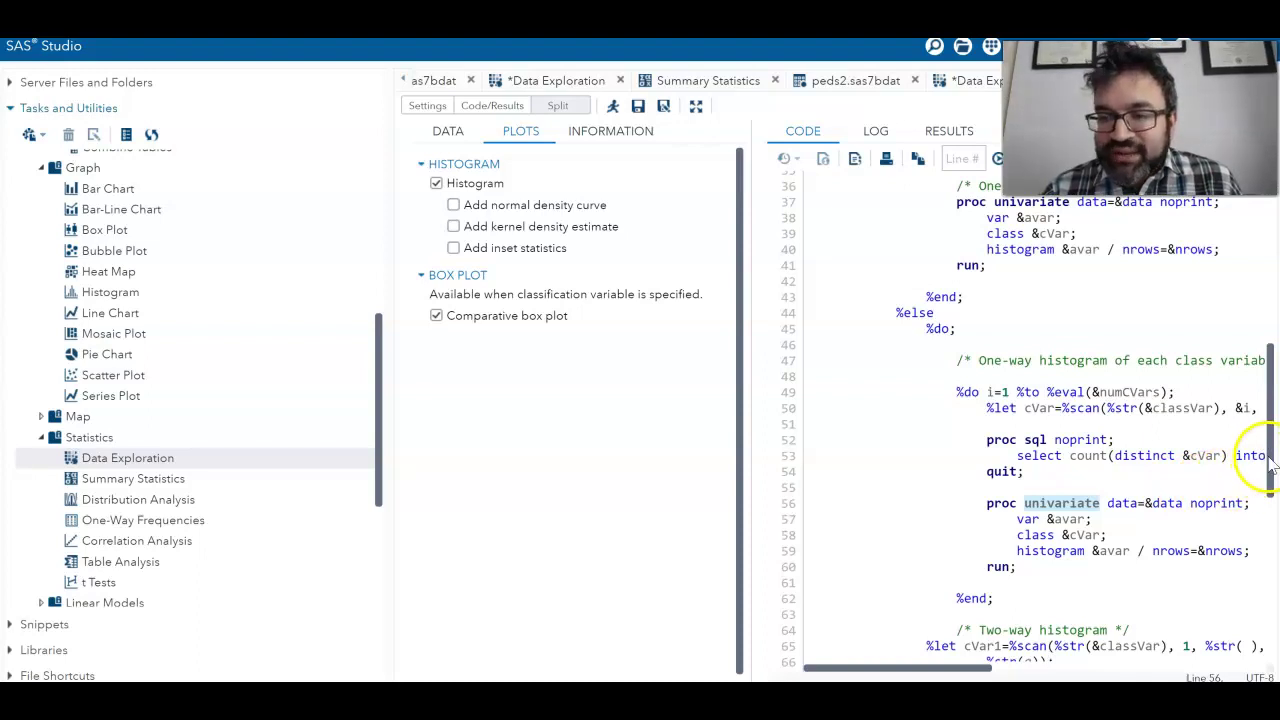
pyautogui.moveTo(1270, 458); pyautogui.dragTo(1273, 562)
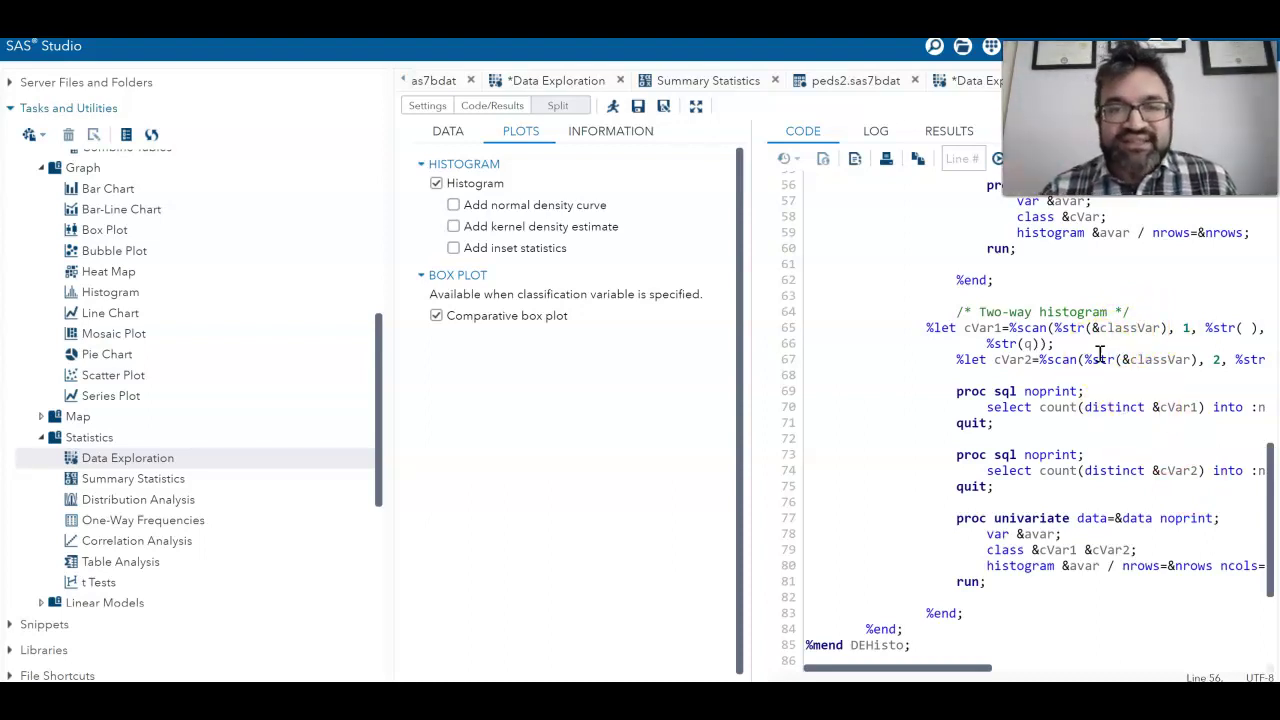
# Step: Run the task and review its log, where PROC BOXPLOT read 72087 observations
pyautogui.click(614, 107)
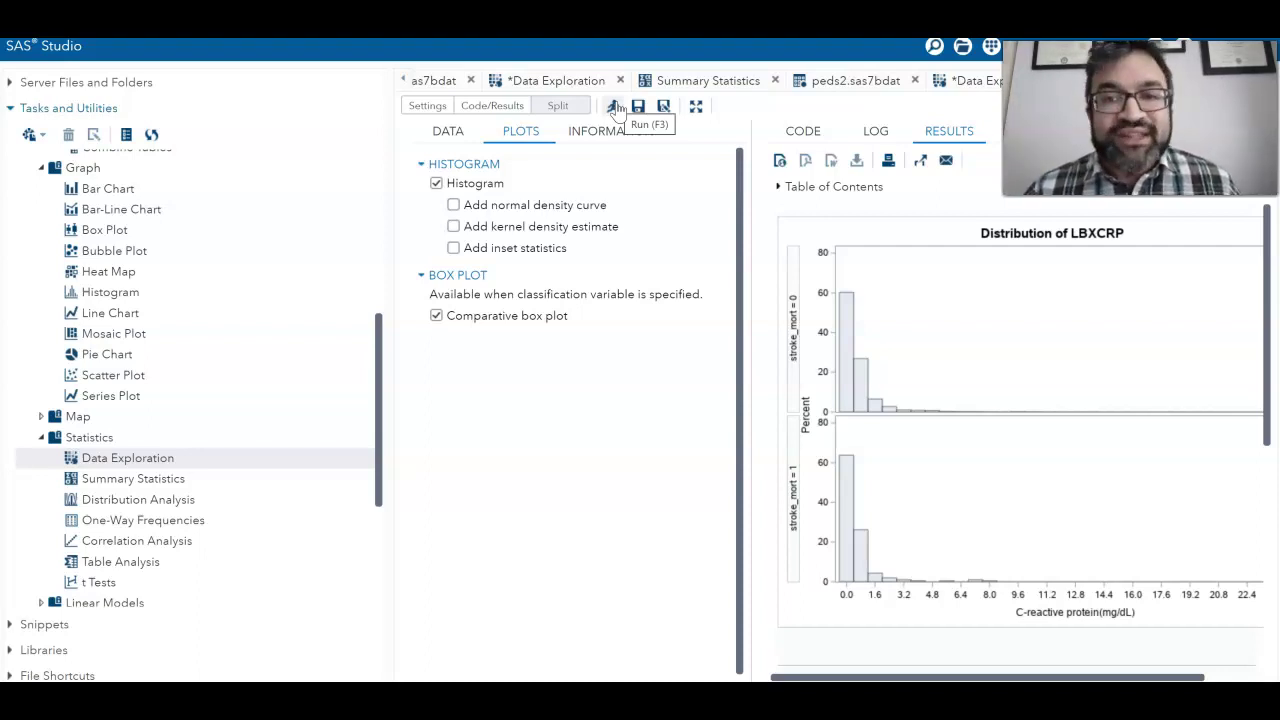
pyautogui.click(877, 133)
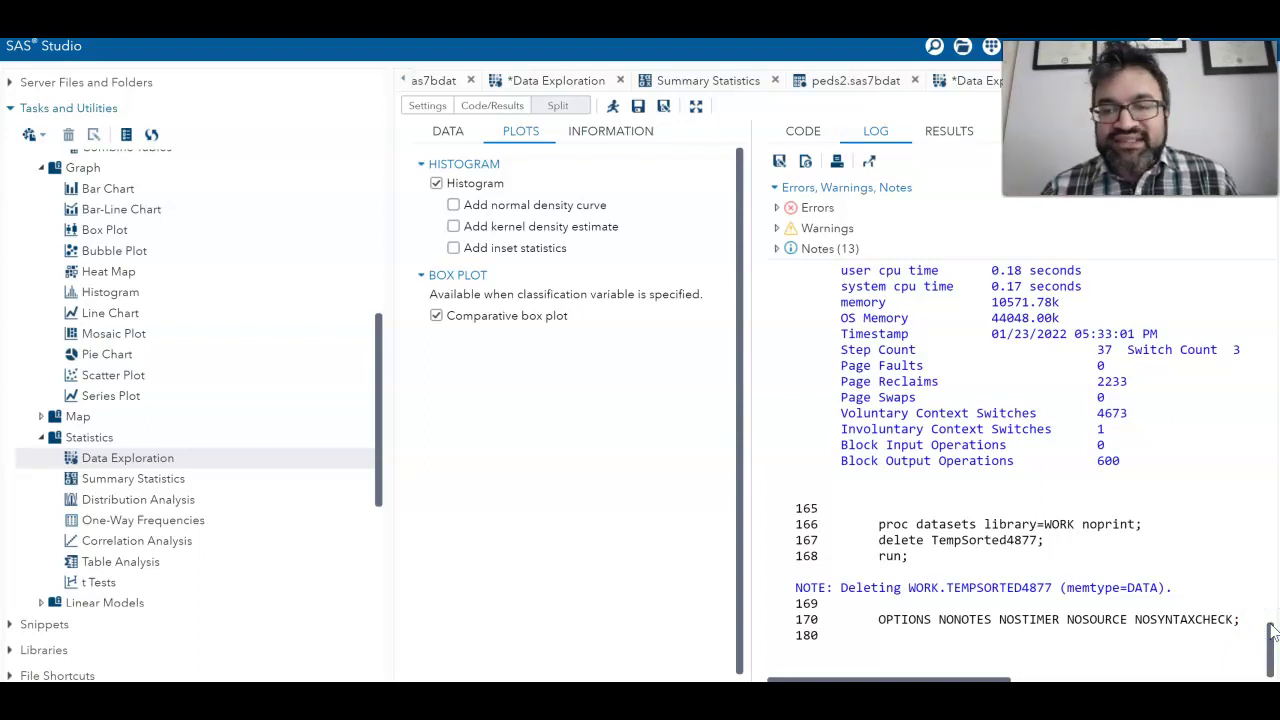
pyautogui.moveTo(1272, 630); pyautogui.dragTo(1271, 465)
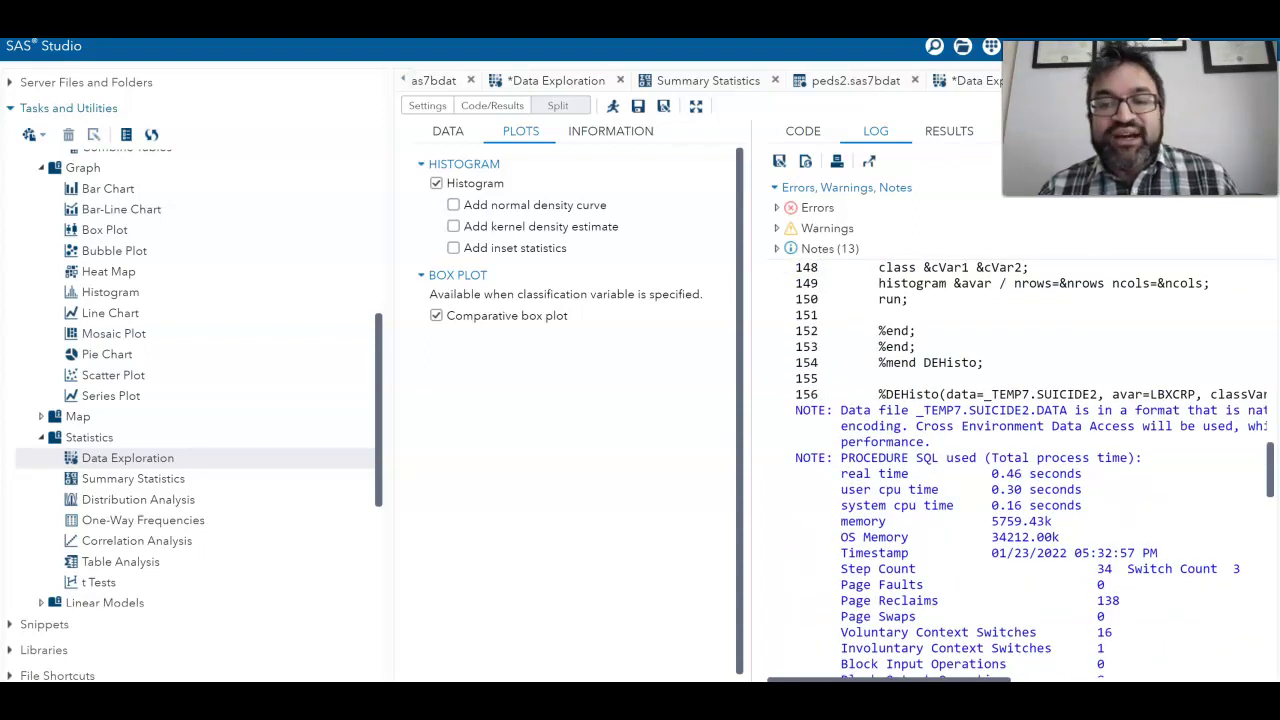
pyautogui.moveTo(1271, 465); pyautogui.dragTo(1273, 645)
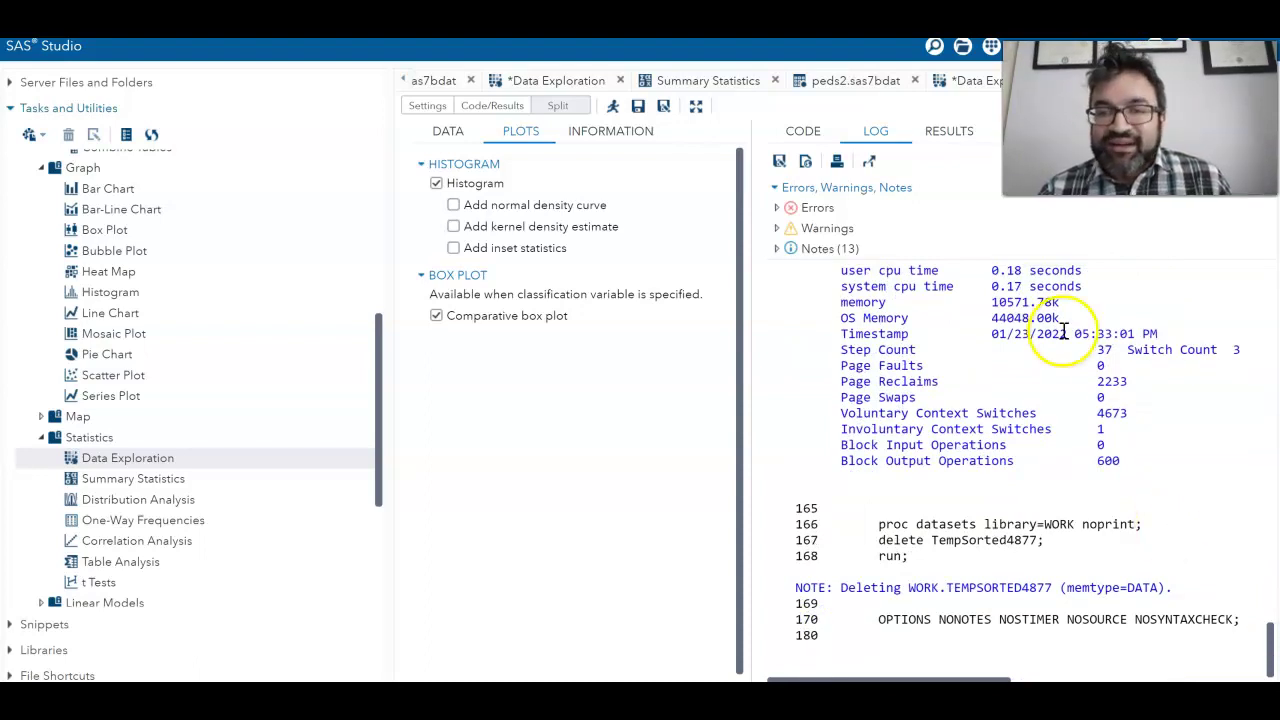
# Step: Inspect the LBXCRP histogram paneled by stroke_mort 0 and 1, reading the first bar's values
pyautogui.click(948, 140)
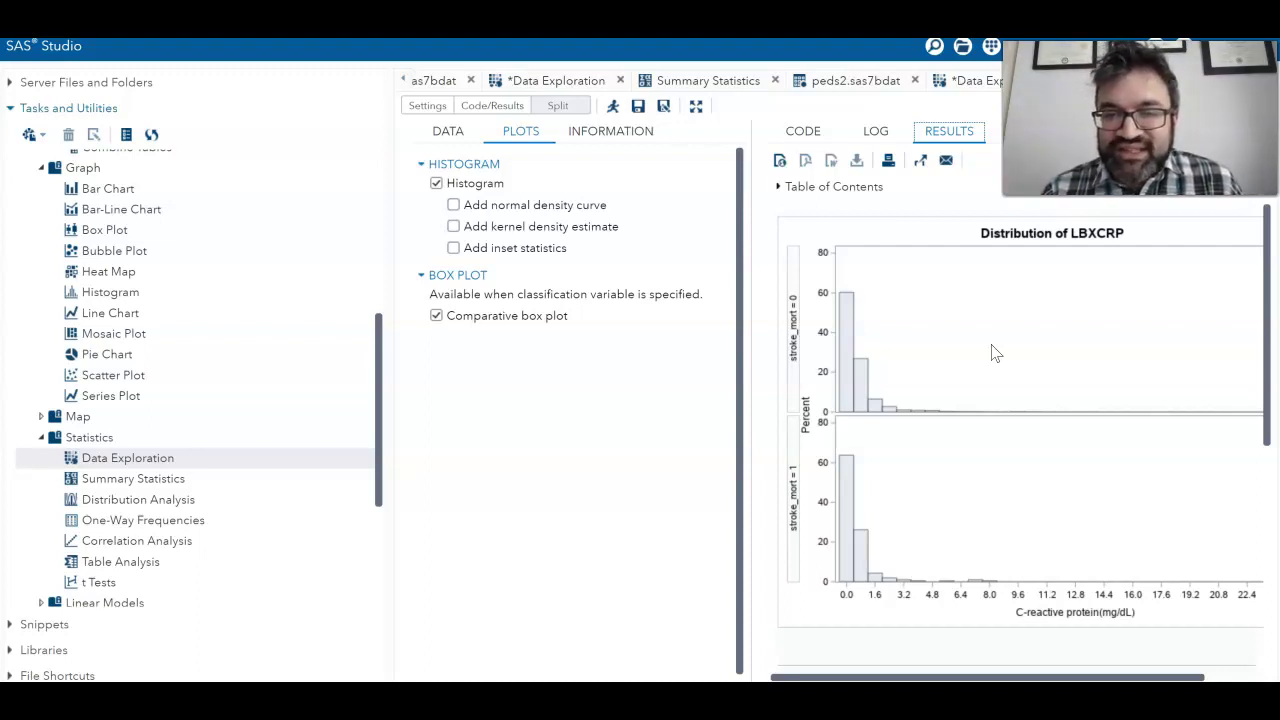
pyautogui.click(1250, 320)
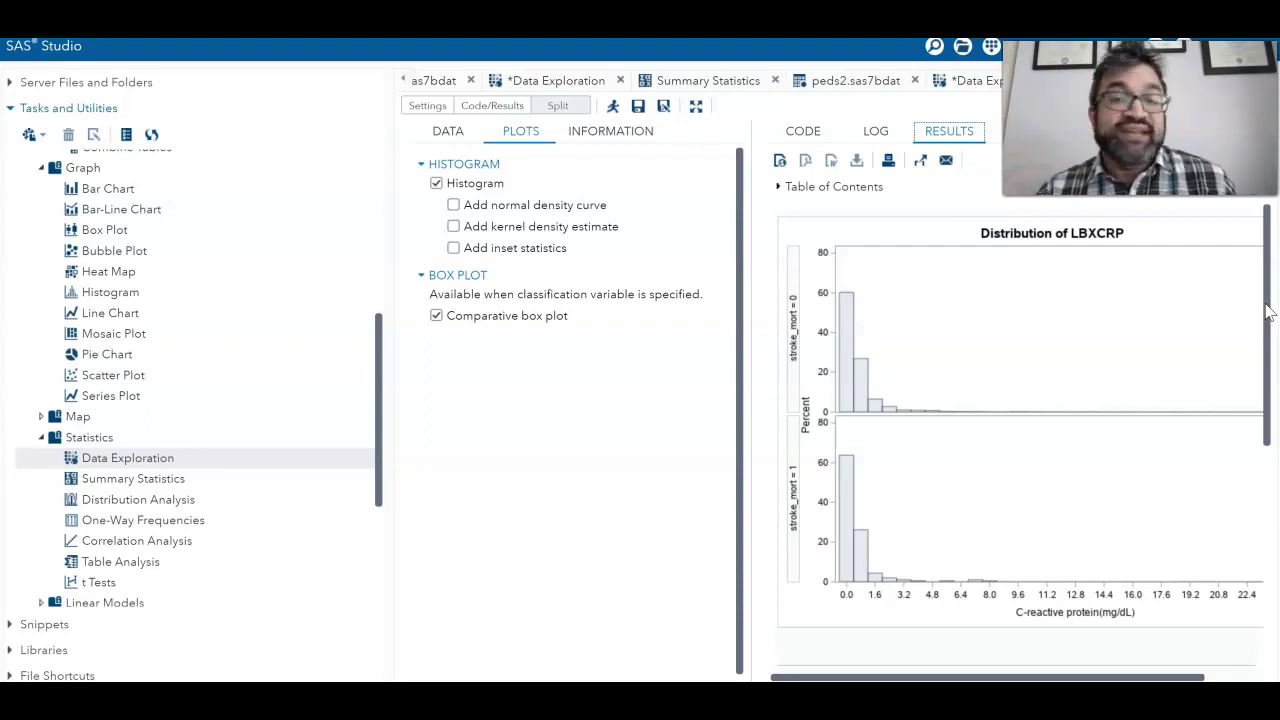
pyautogui.moveTo(1266, 302)
pyautogui.mouseDown()
pyautogui.moveTo(1263, 337)
pyautogui.moveTo(1266, 315)
pyautogui.mouseUp()
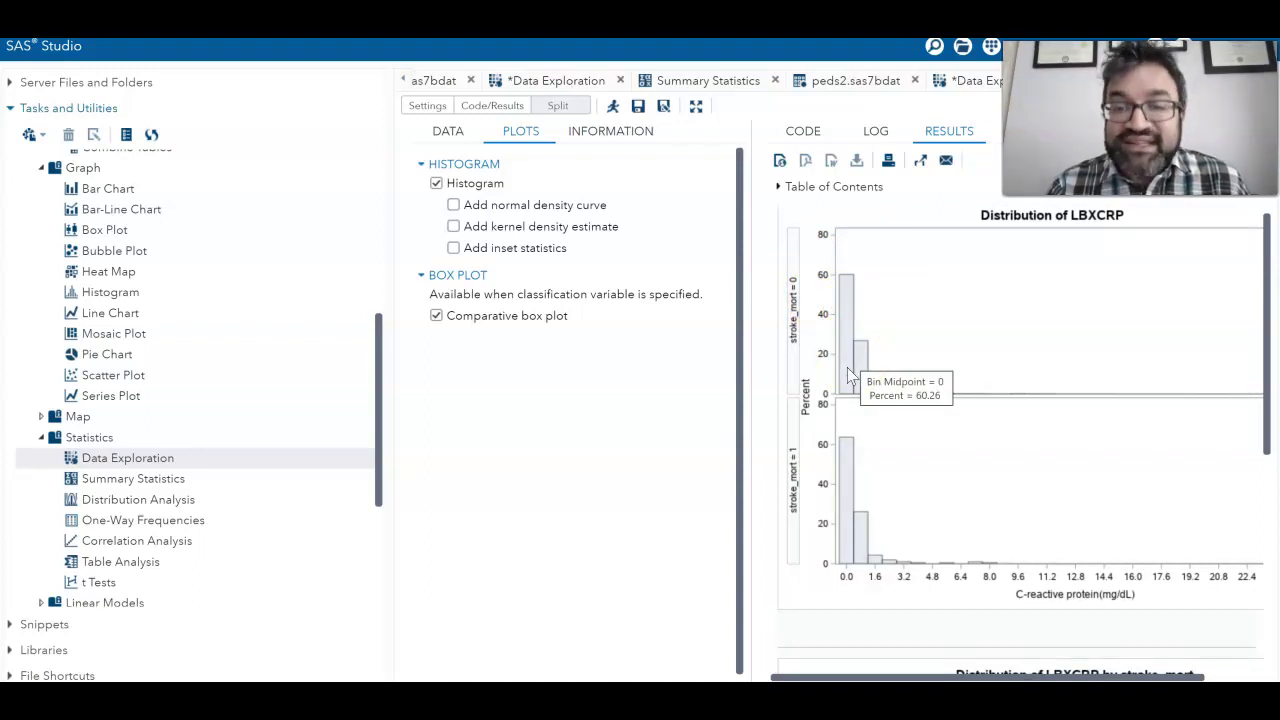
pyautogui.click(847, 368)
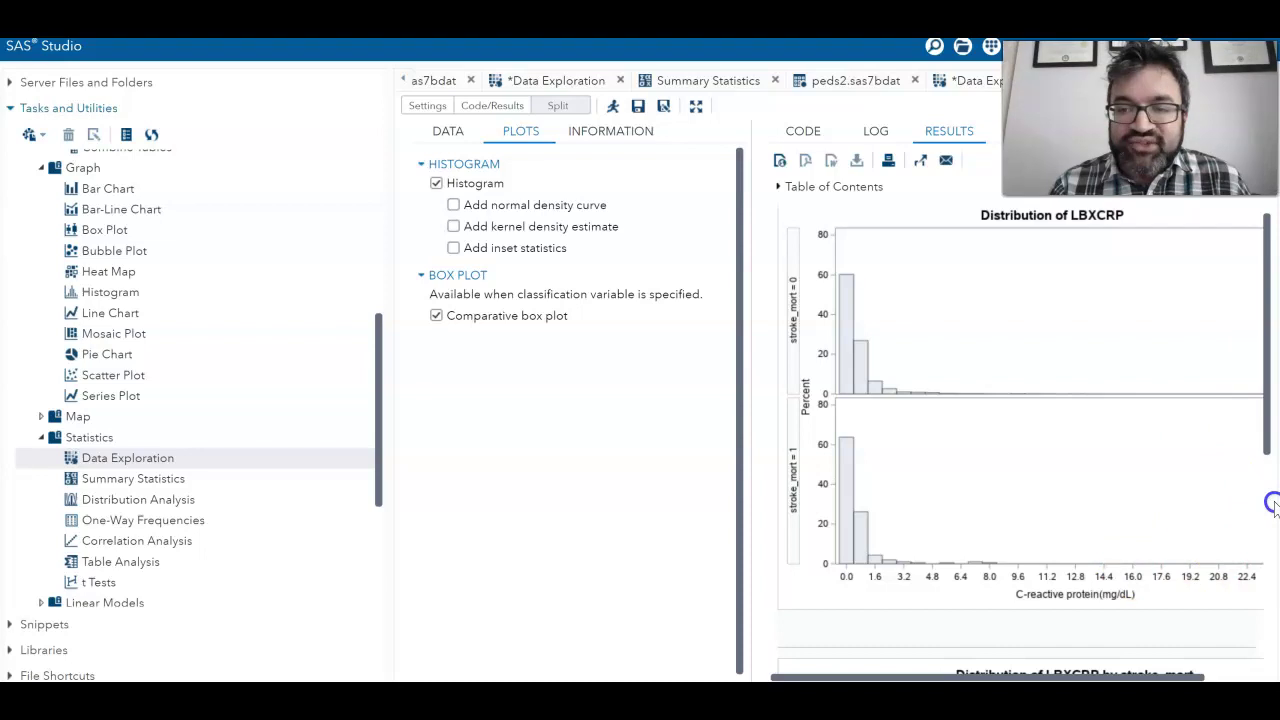
# Step: Scroll to the LBXCRP box plot and read medians 0.29 and 0.23 for groups 0 and 1
pyautogui.moveTo(1266, 434); pyautogui.dragTo(1268, 660)
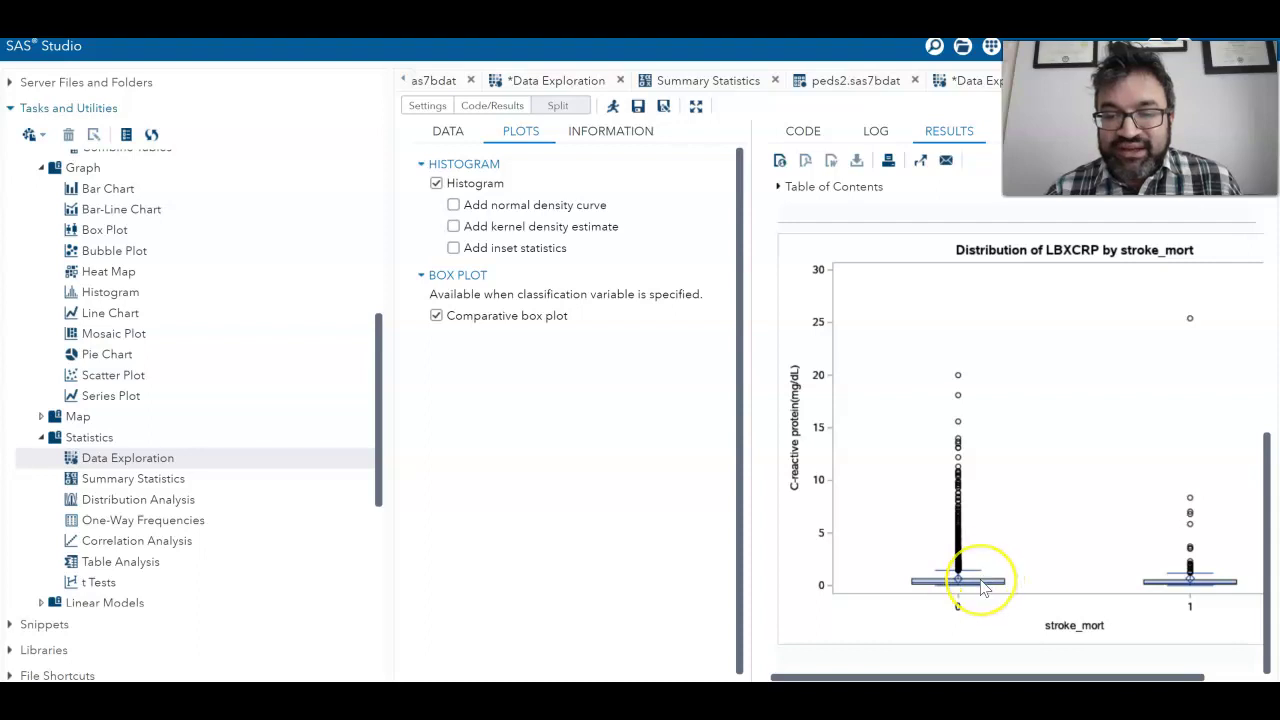
pyautogui.moveTo(983, 590)
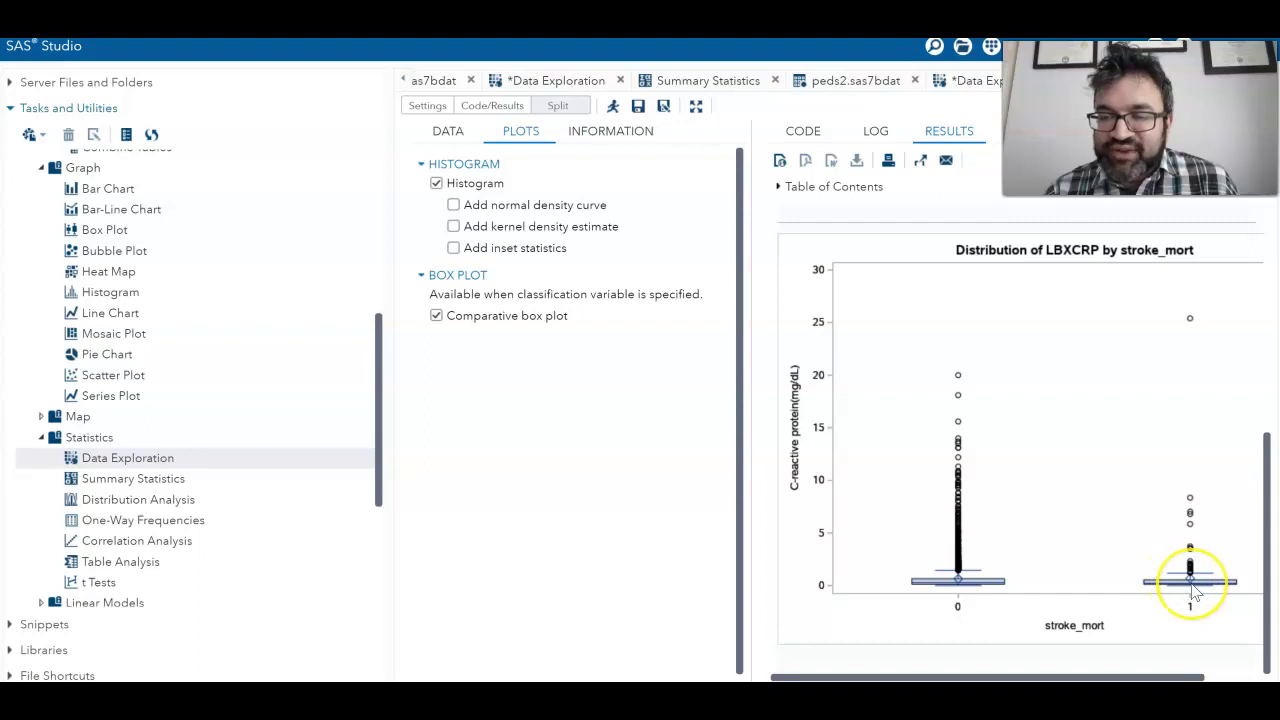
pyautogui.moveTo(1190, 590)
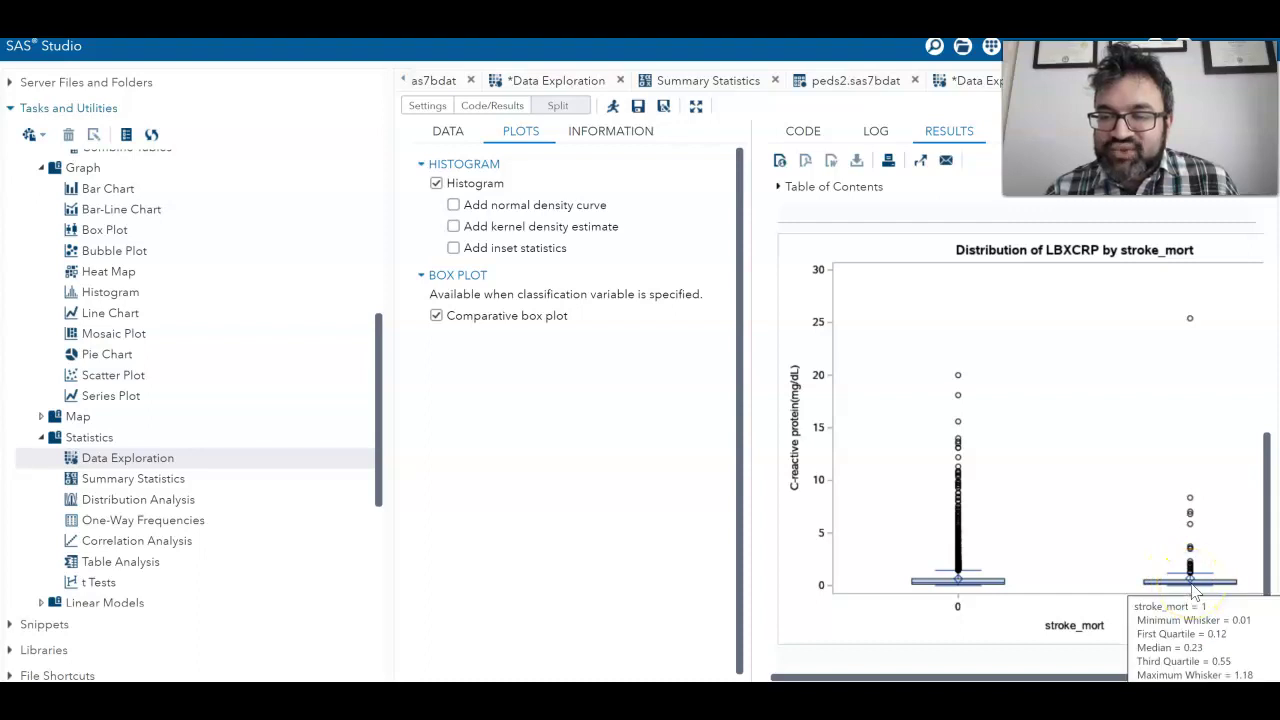